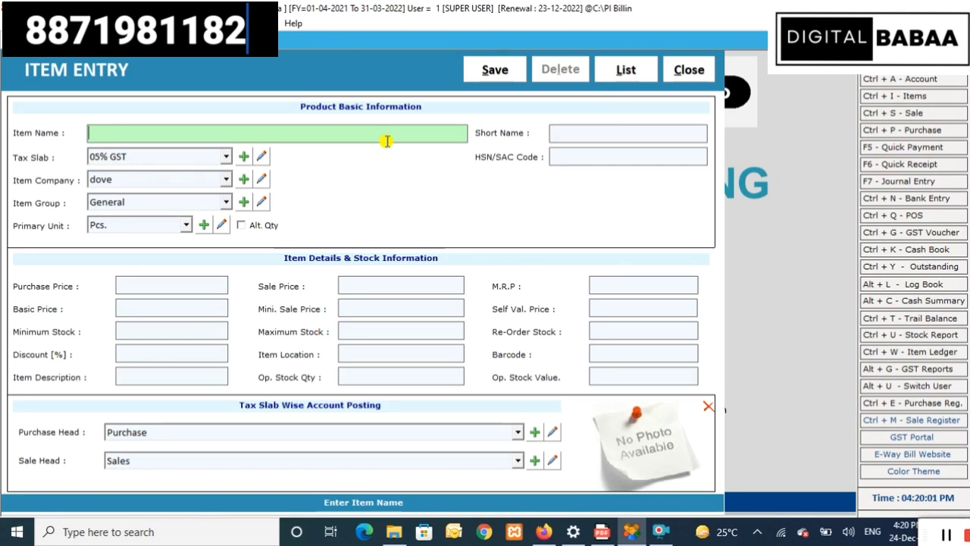
# - Name the new item Wefers with short name wef and keep the 05% GST tax slab
pyautogui.write('wefers')
pyautogui.press('Return')
pyautogui.write('wef')
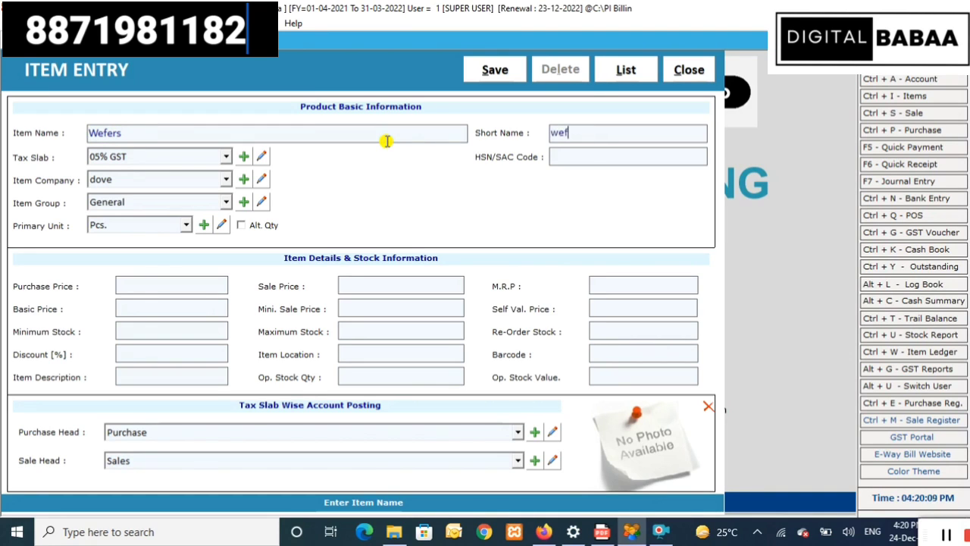
pyautogui.press('Return')
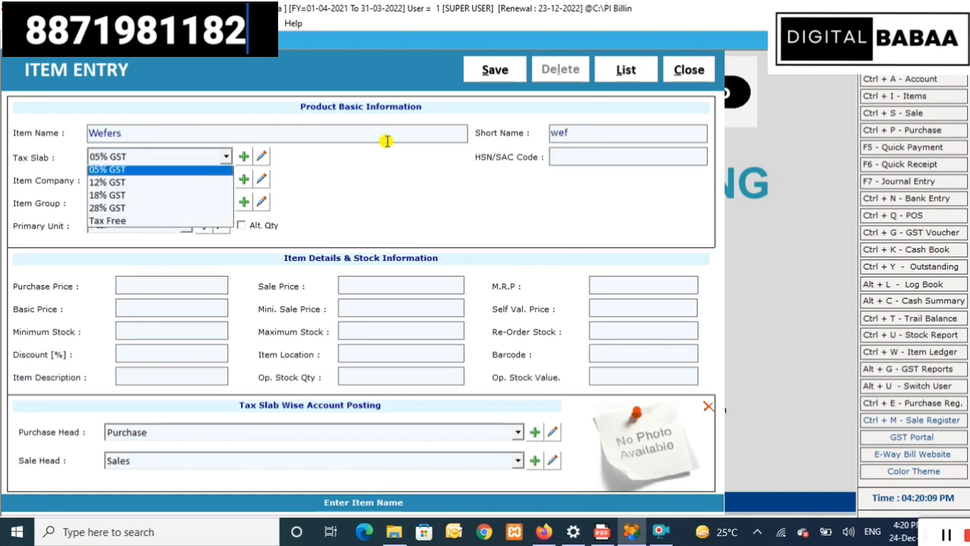
pyautogui.press('Down')
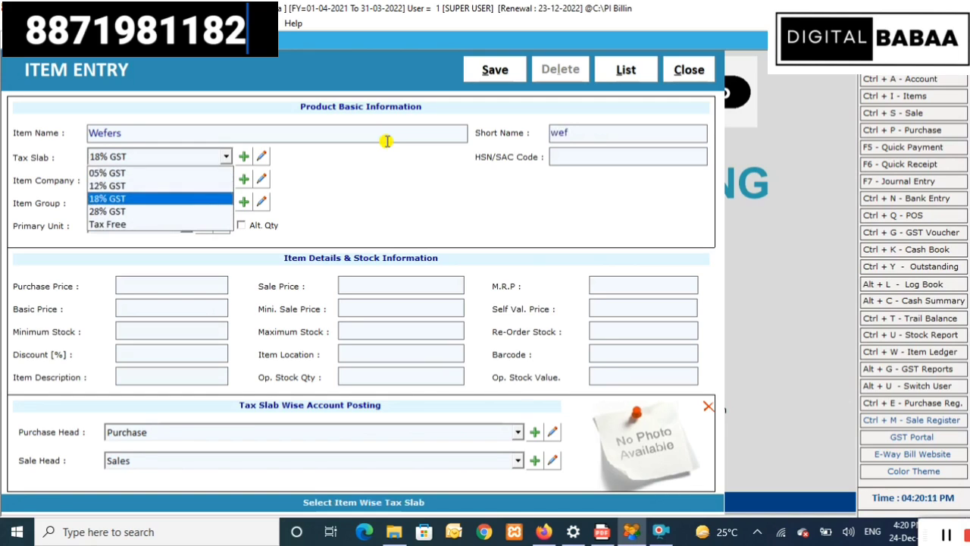
pyautogui.press('Up')
pyautogui.press('Return')
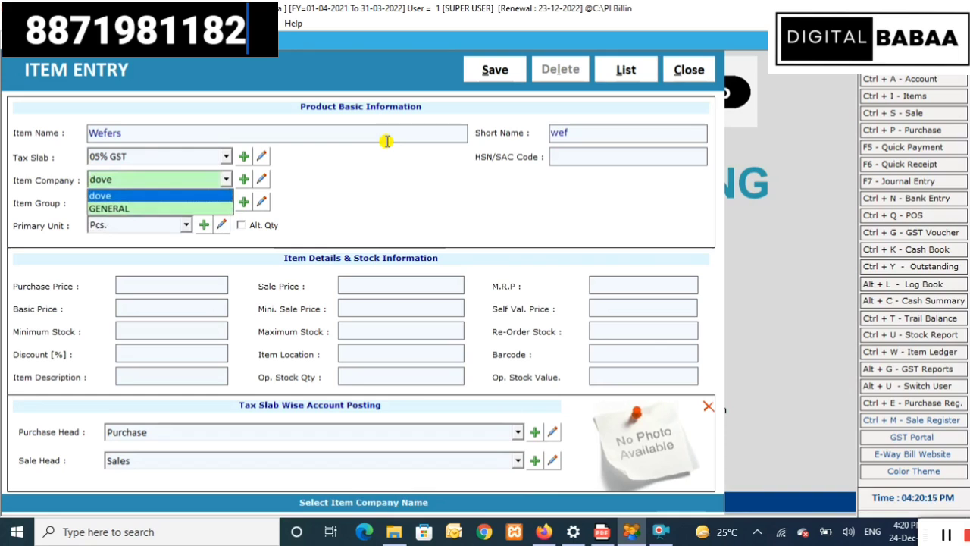
# - Set the item company to GENERAL and bring up the item company list
pyautogui.press('Down')
pyautogui.press('Up')
pyautogui.press('Down')
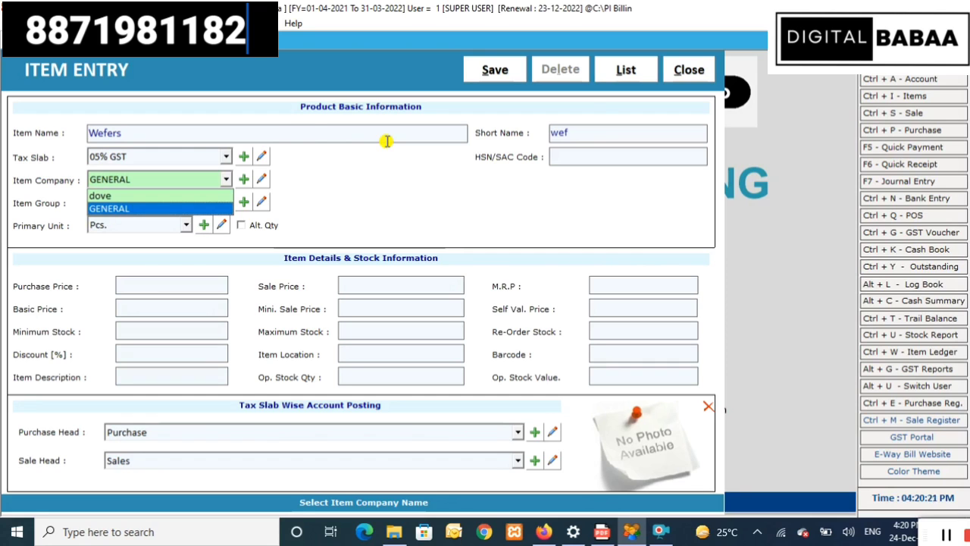
pyautogui.press('F3')
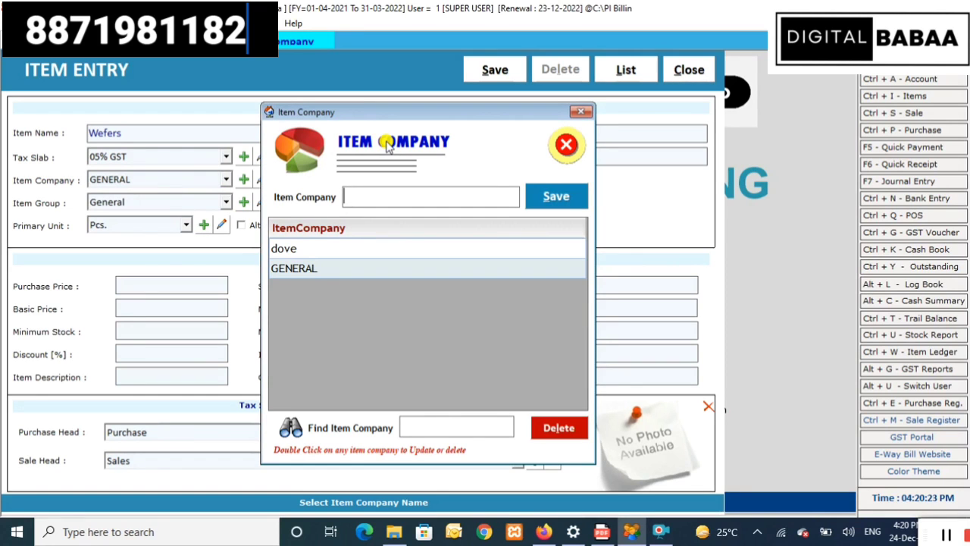
# - Save balaji as a new item company and assign it to Wefers
pyautogui.write('balaji')
pyautogui.press('Tab')
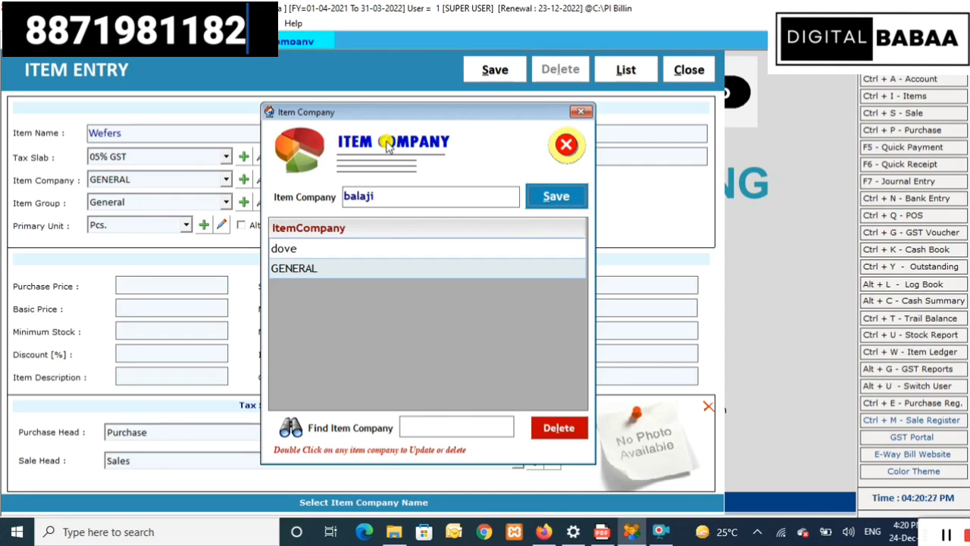
pyautogui.press('Return')
pyautogui.press('Return')
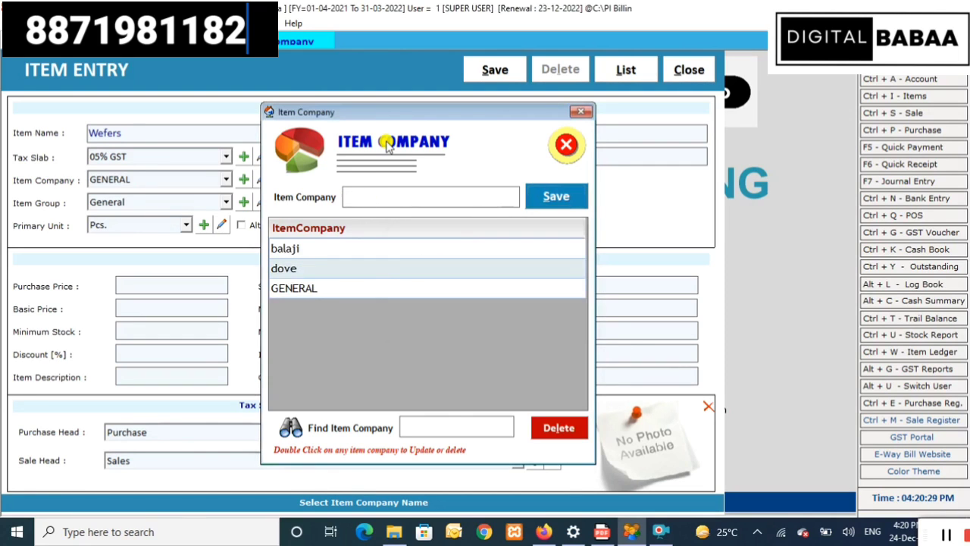
pyautogui.click(580, 112)
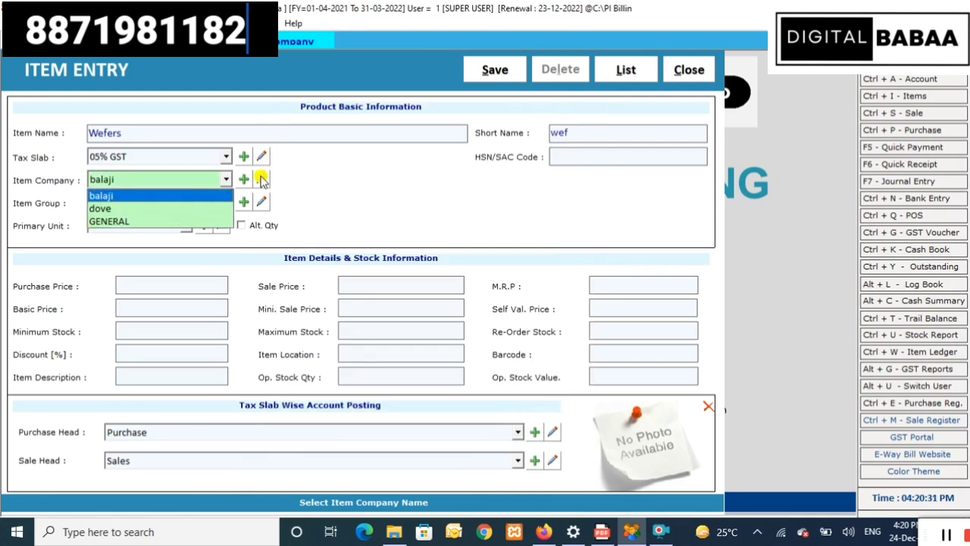
pyautogui.click(142, 196)
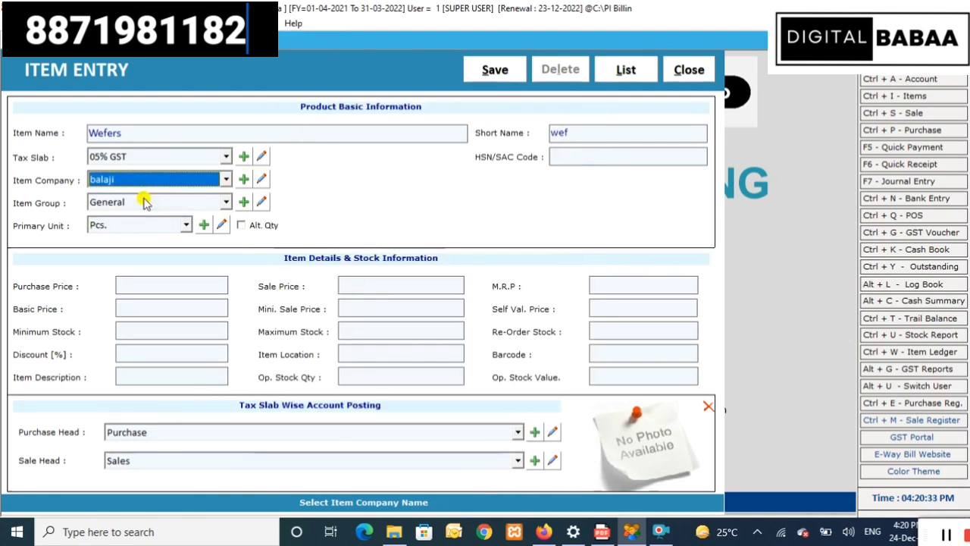
# - Keep General as the Wefers item group
pyautogui.click(145, 204)
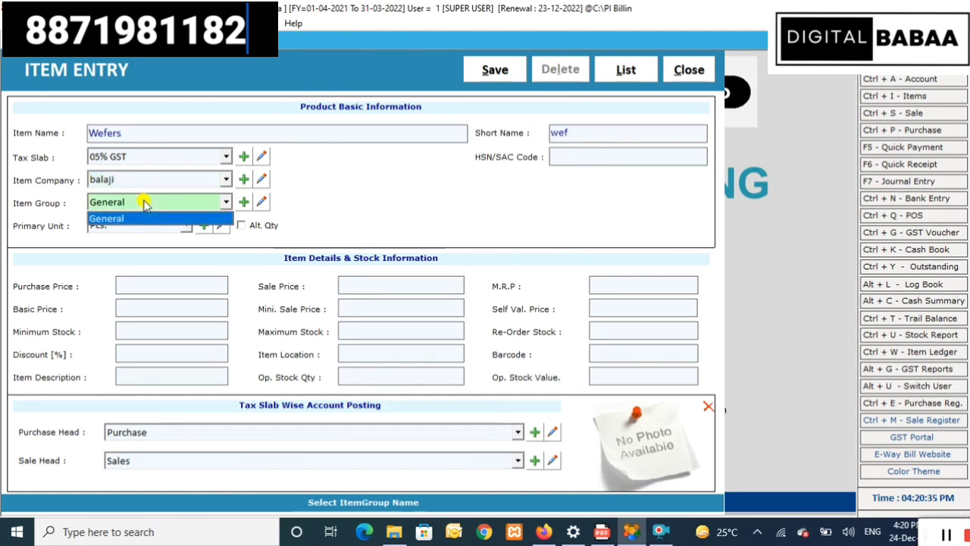
pyautogui.click(145, 203)
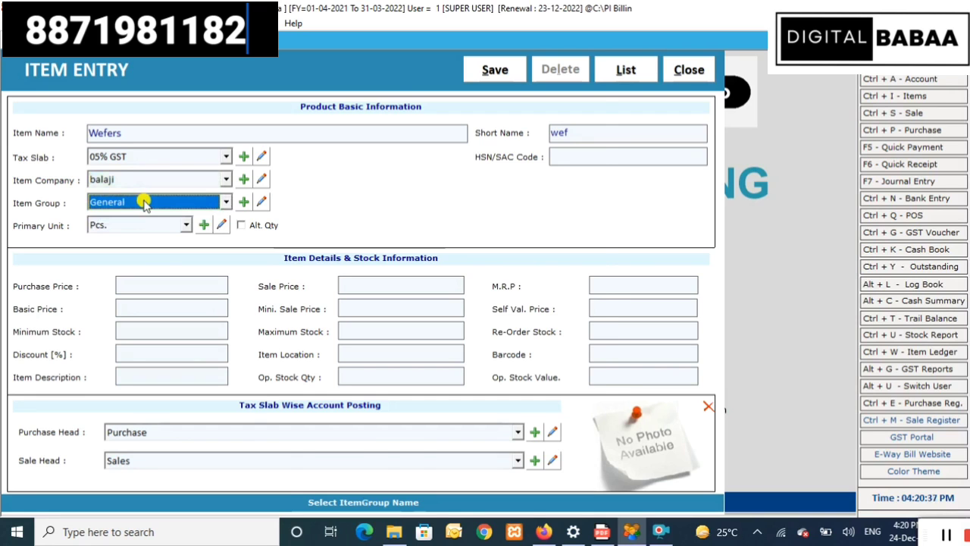
pyautogui.press('F3')
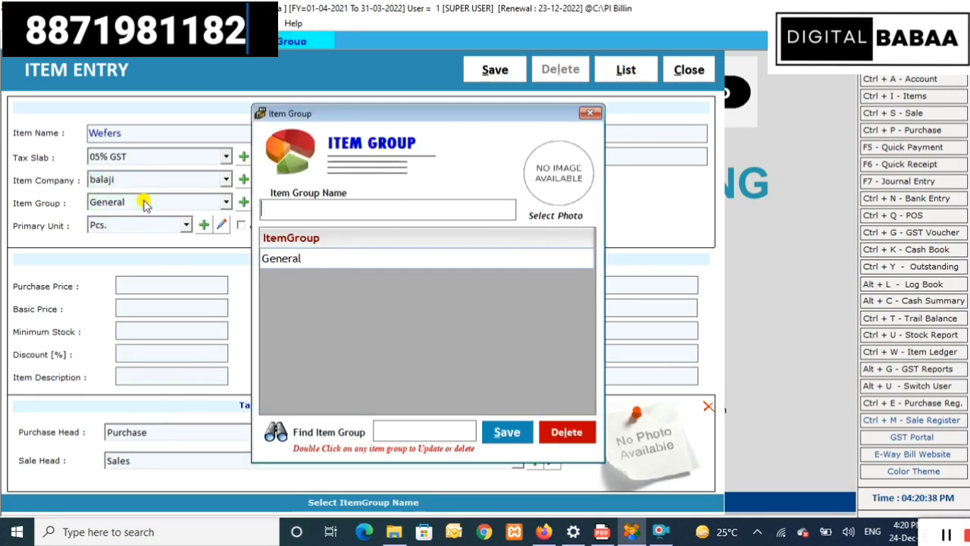
pyautogui.click(589, 113)
pyautogui.click(118, 218)
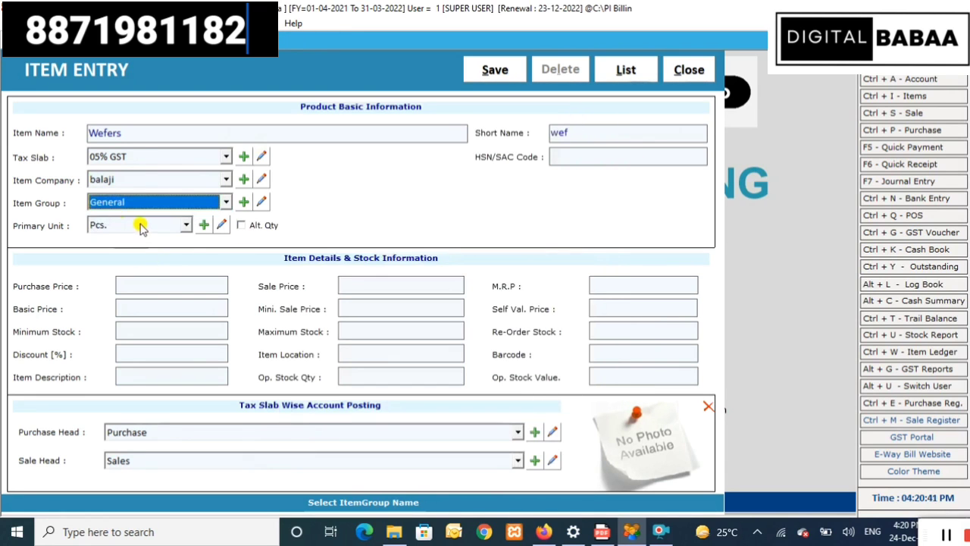
pyautogui.click(141, 225)
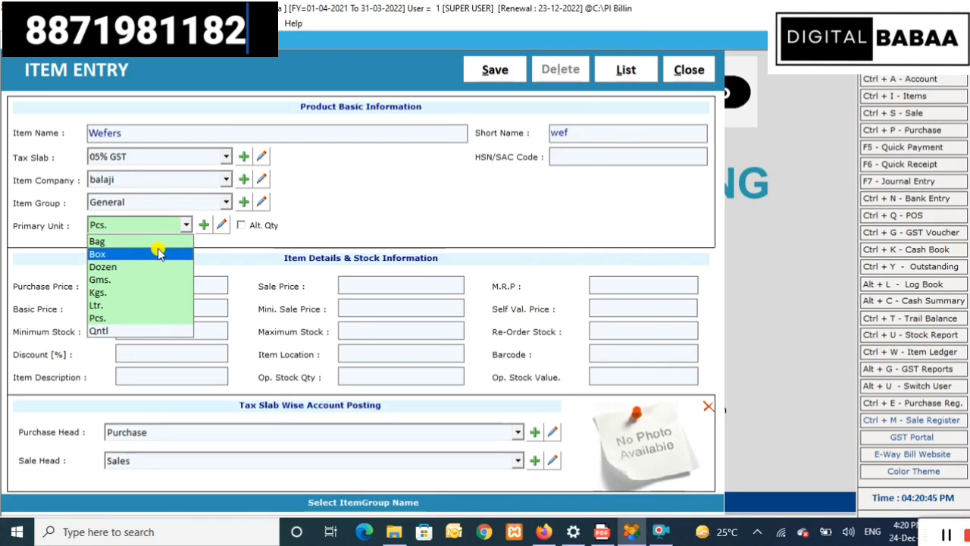
# - Keep Pcs. as the unit and enter purchase price 4, sale price 5 and MRP 5
pyautogui.click(145, 316)
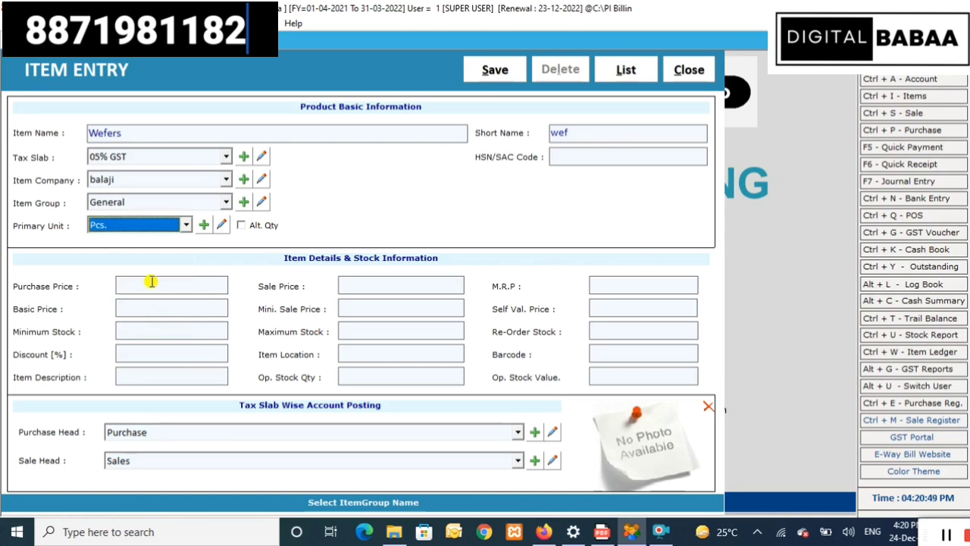
pyautogui.click(151, 281)
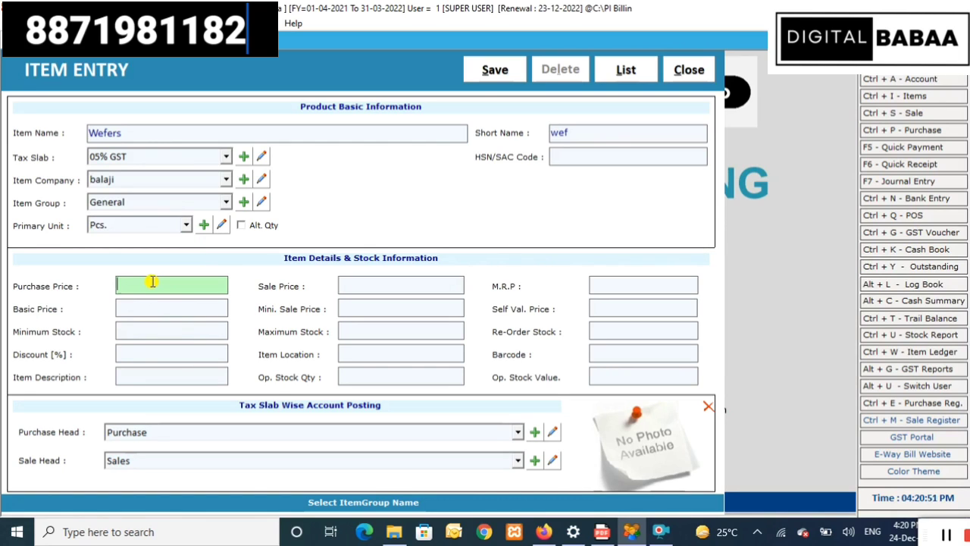
pyautogui.write('4')
pyautogui.press('Return')
pyautogui.write('5')
pyautogui.press('Return')
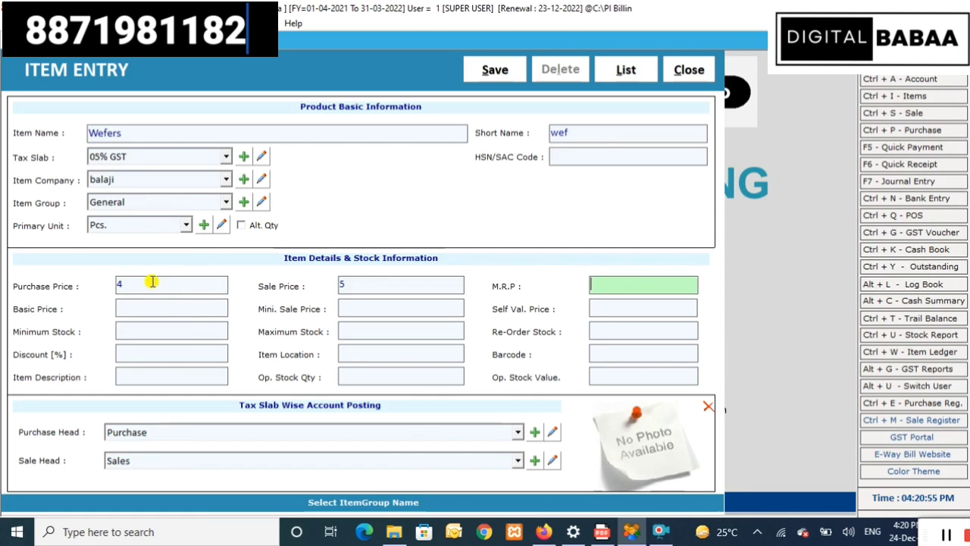
pyautogui.write('5')
pyautogui.press('Return')
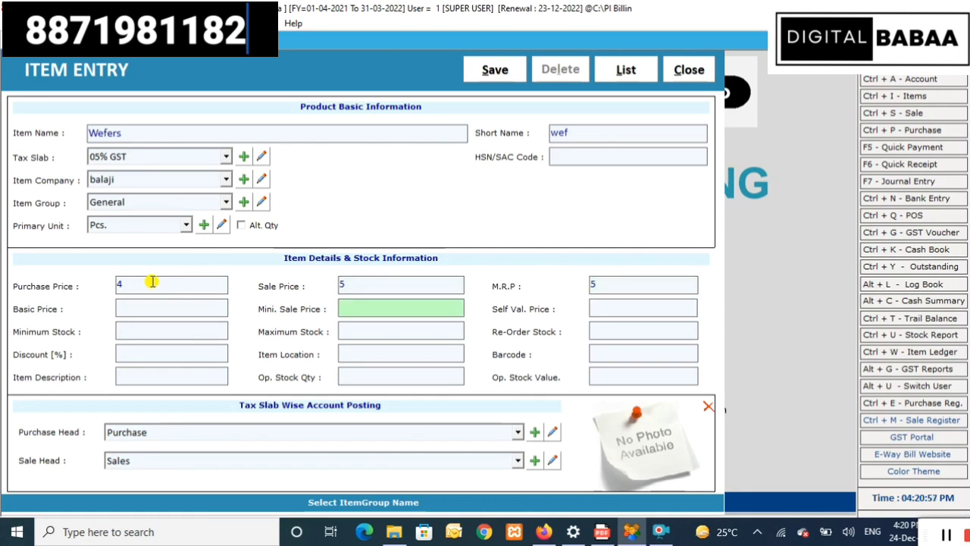
# - Skip the optional price, stock and discount fields and enter barcode 1000
pyautogui.press('Return')
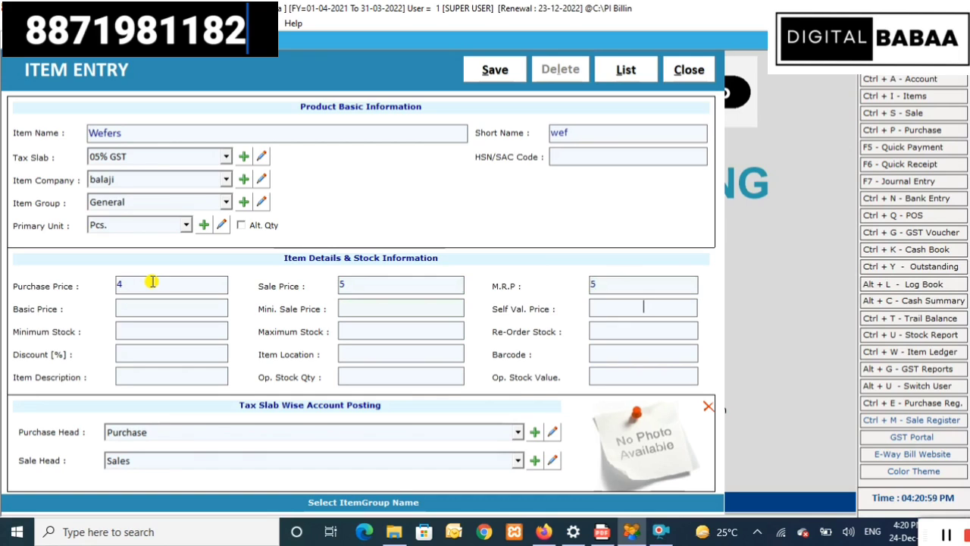
pyautogui.press('Return')
pyautogui.press('Return')
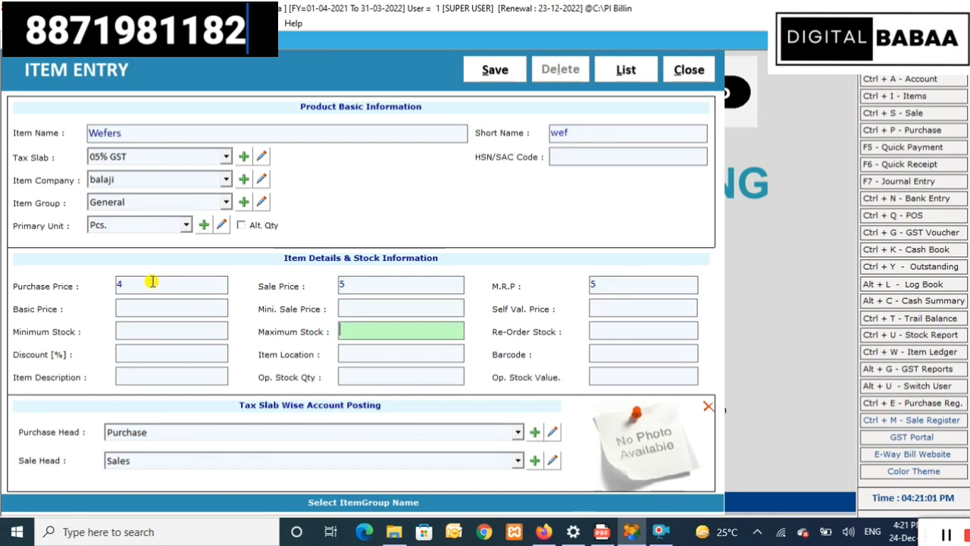
pyautogui.press('Return')
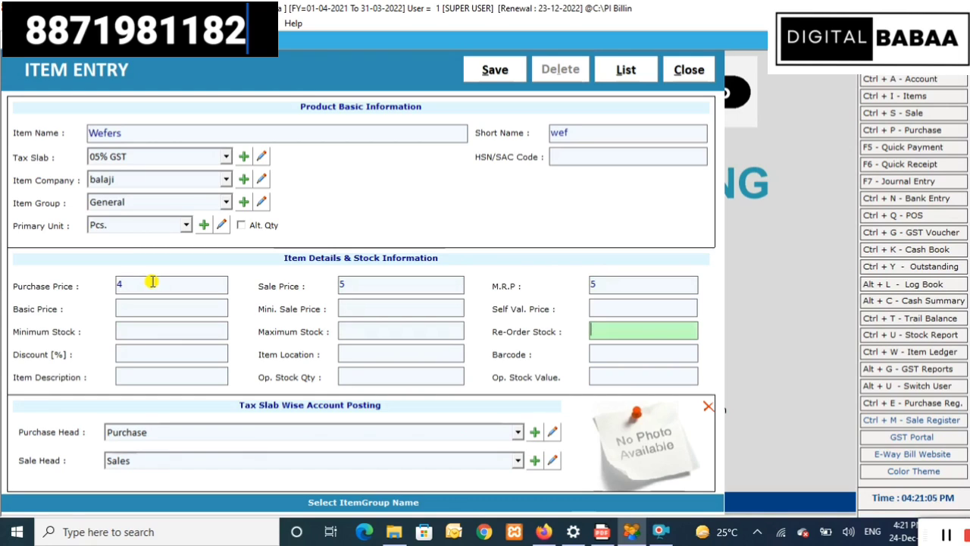
pyautogui.press('Return')
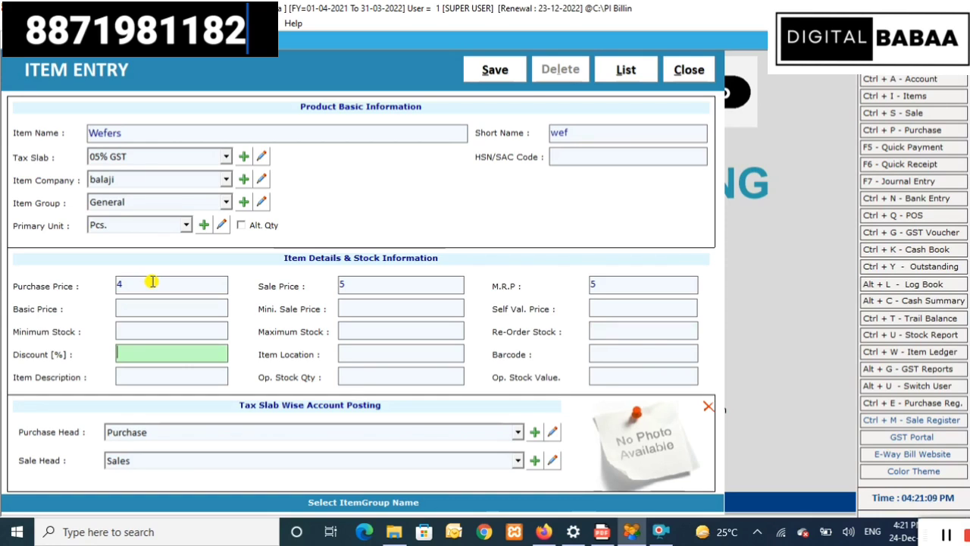
pyautogui.press('Return')
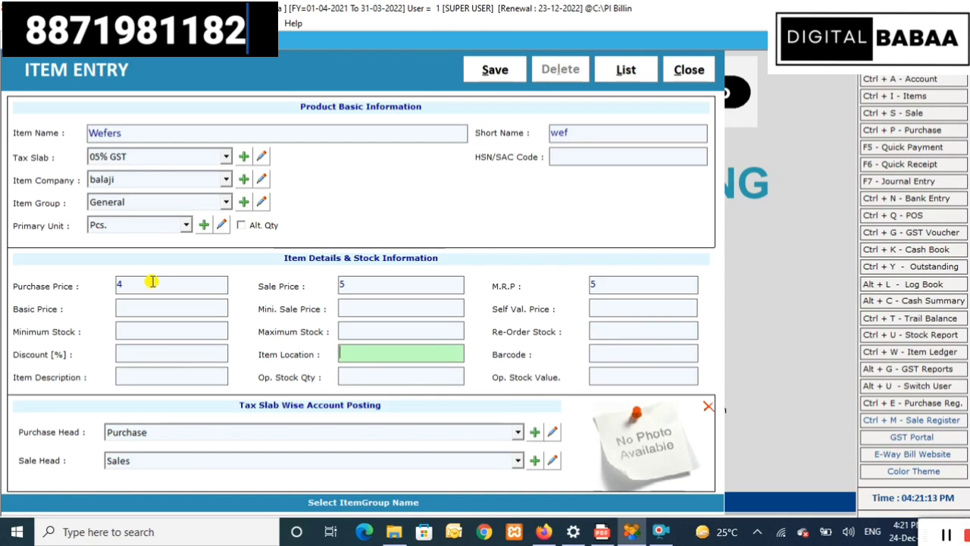
pyautogui.press('Return')
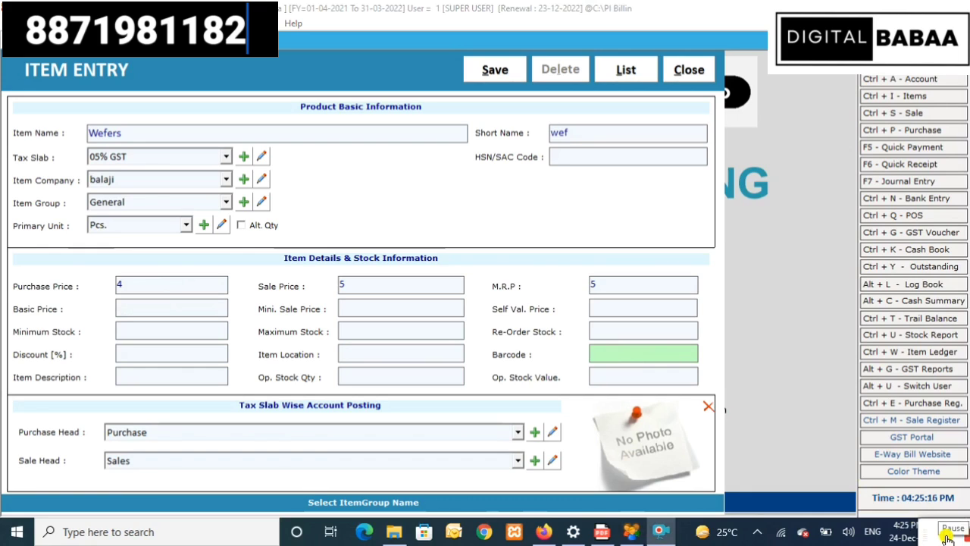
pyautogui.click(643, 350)
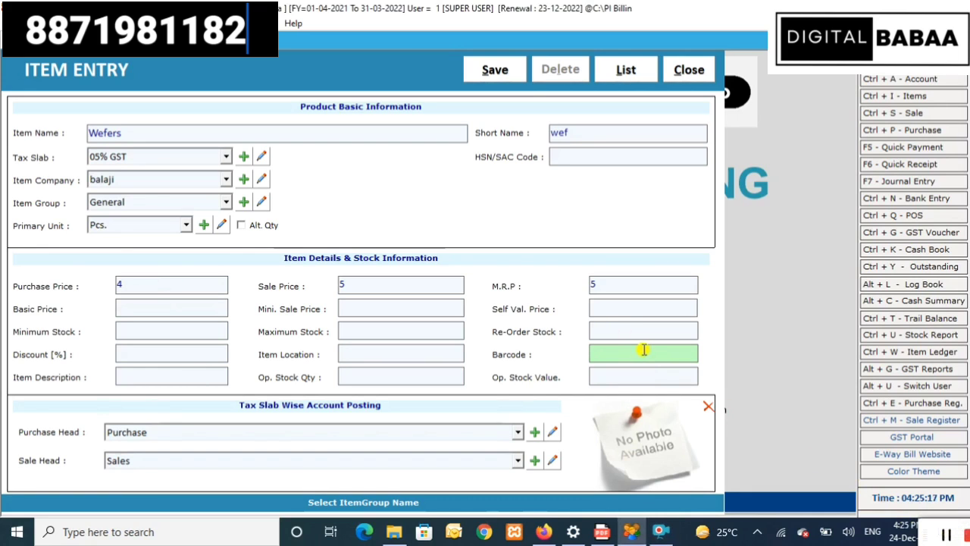
pyautogui.write('1000')
pyautogui.press('Return')
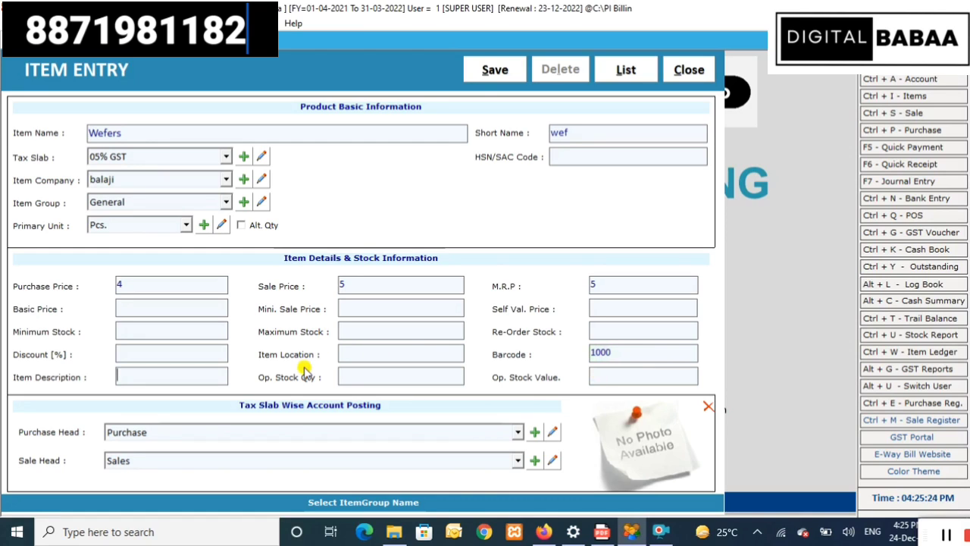
# - Set opening stock quantity to 1000 and save the Wefers item
pyautogui.press('Return')
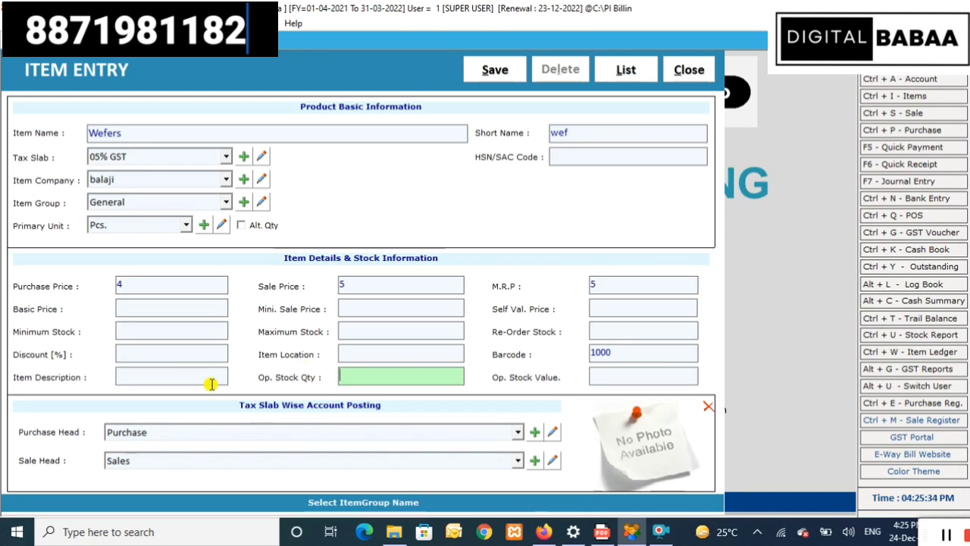
pyautogui.write('1000')
pyautogui.press('Return')
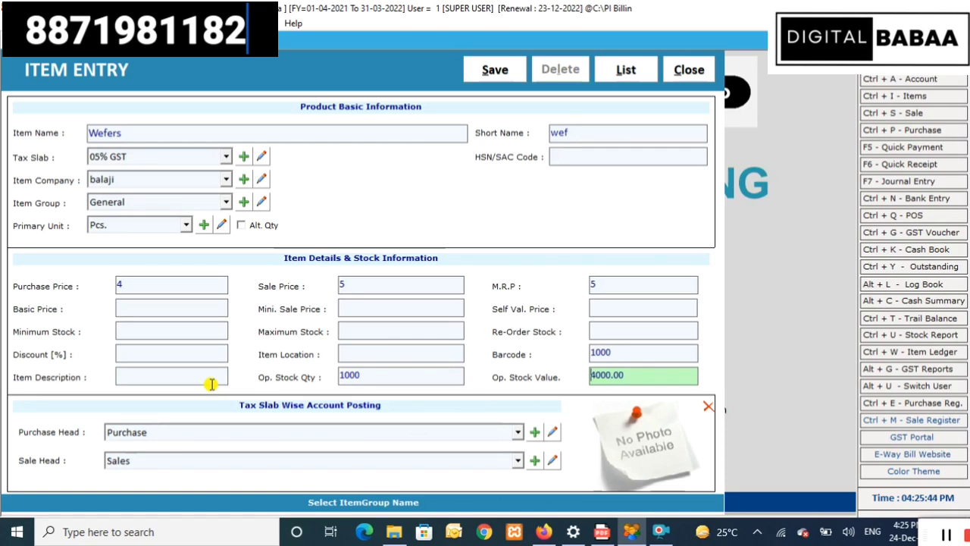
pyautogui.press('Return')
pyautogui.press('Return')
pyautogui.press('Return')
pyautogui.press('Return')
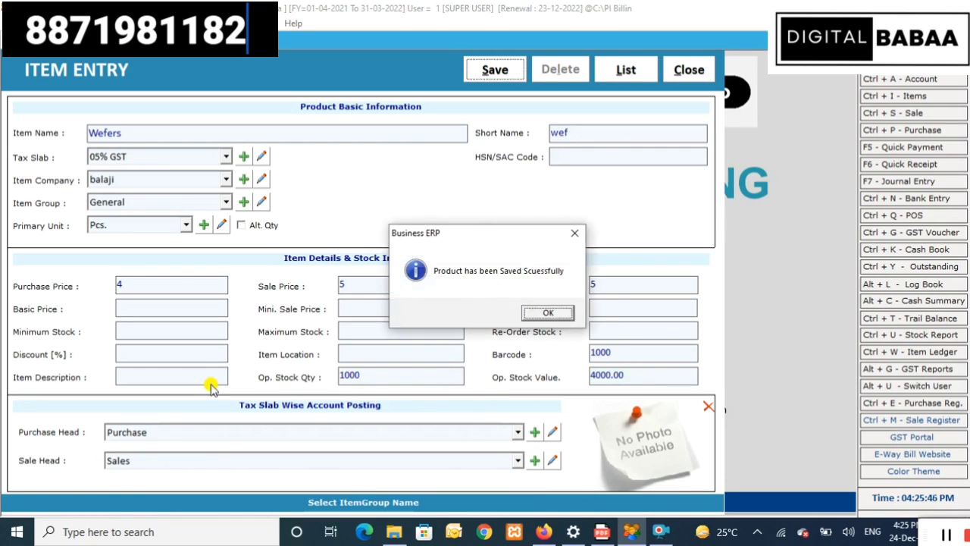
pyautogui.press('Return')
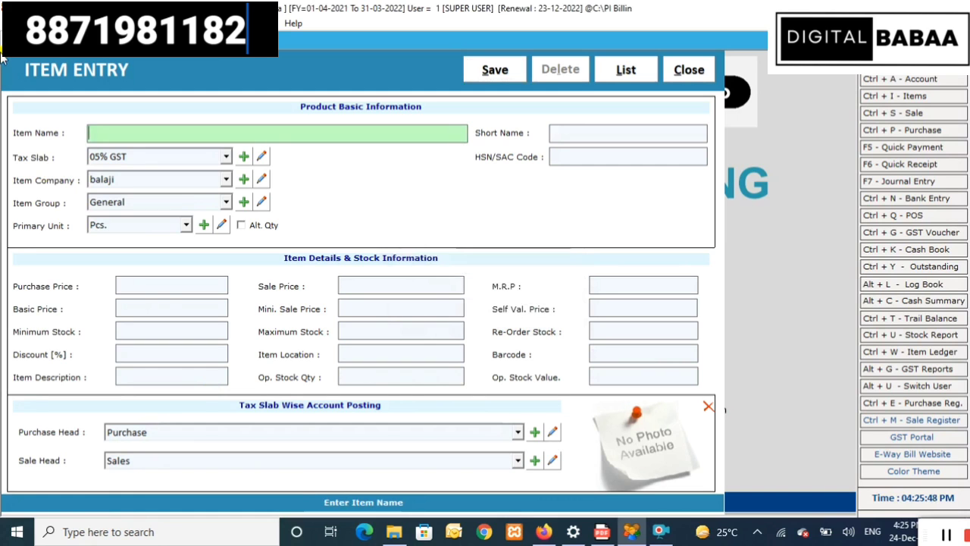
# - Close the Item Entry form and bring up the Masters menu
pyautogui.click(689, 69)
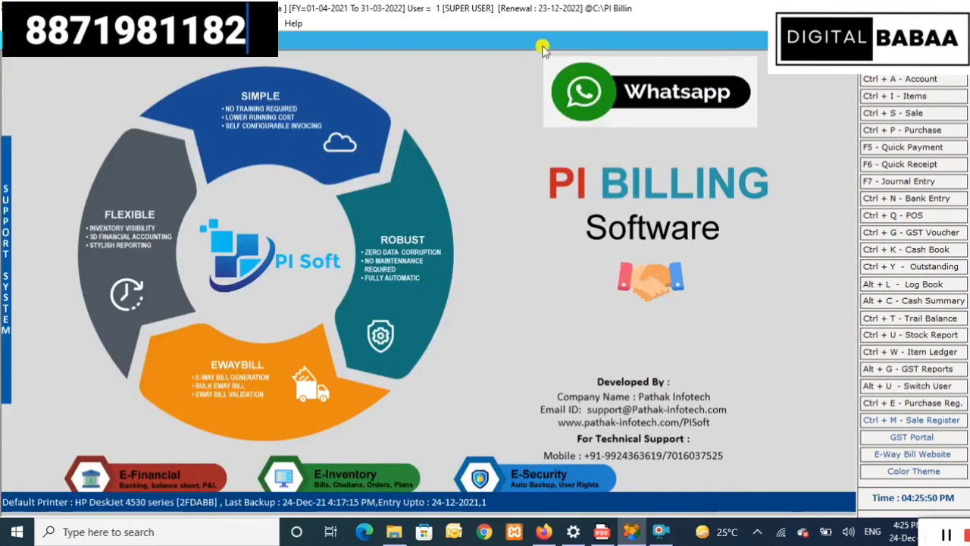
pyautogui.hotkey('alt', 'm')
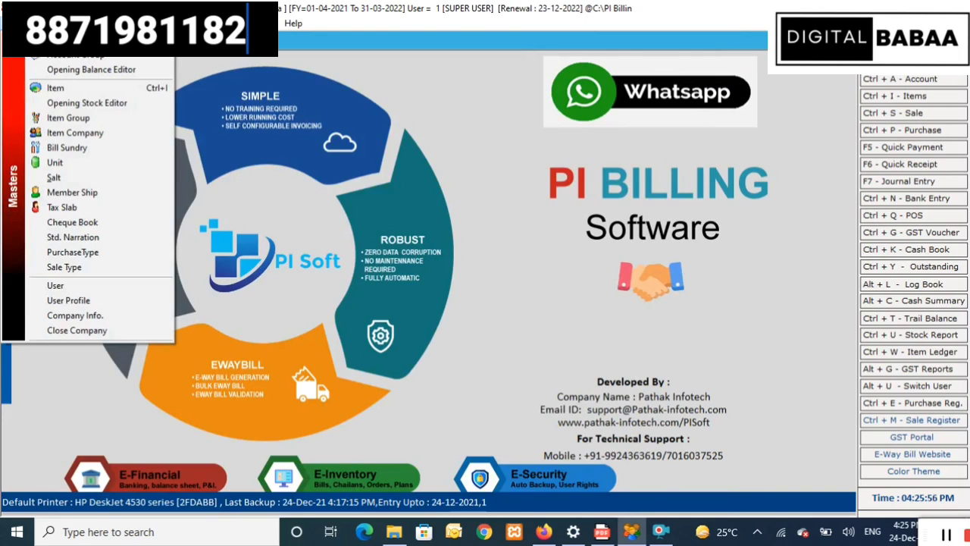
# - Load items for barcode printing, set Wefers to 10 labels, tick it and choose print options
pyautogui.click(67, 88)
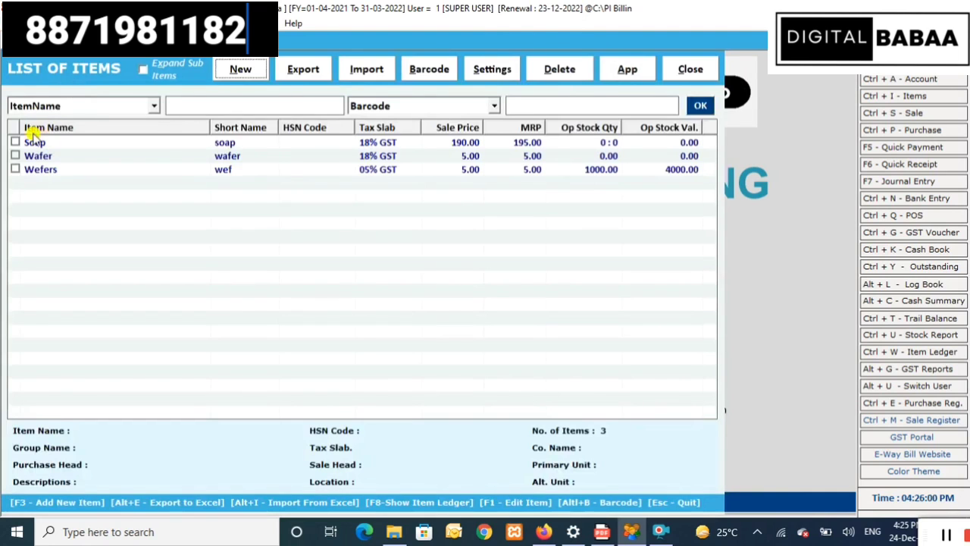
pyautogui.click(436, 72)
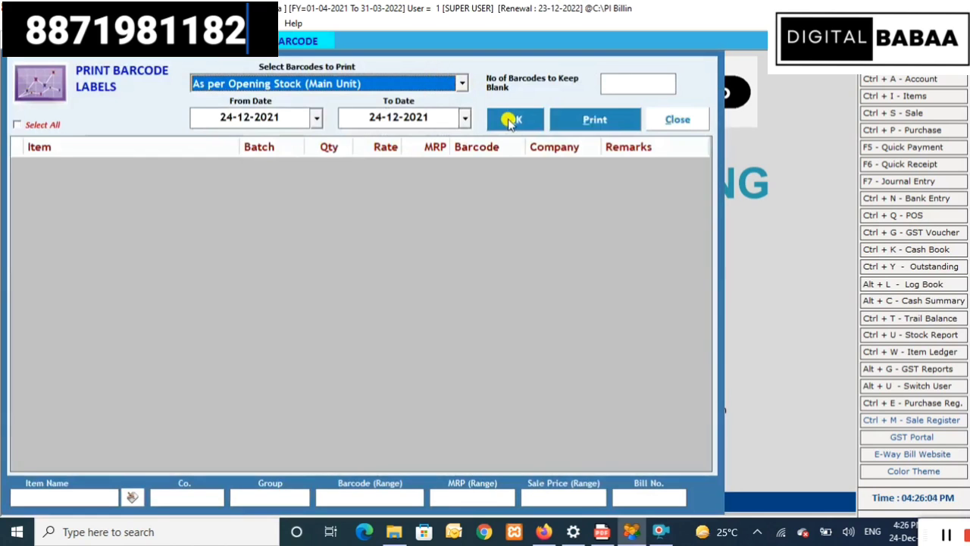
pyautogui.click(510, 121)
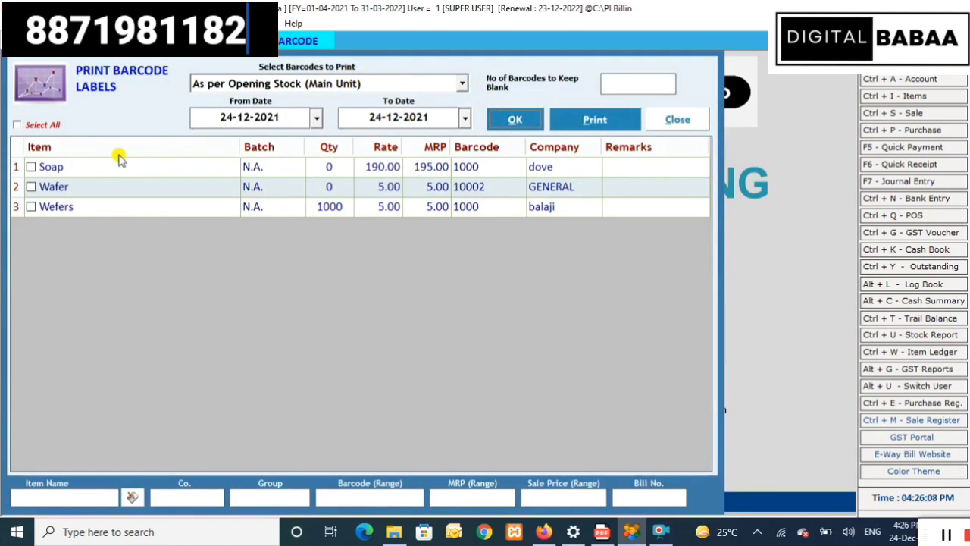
pyautogui.click(332, 207)
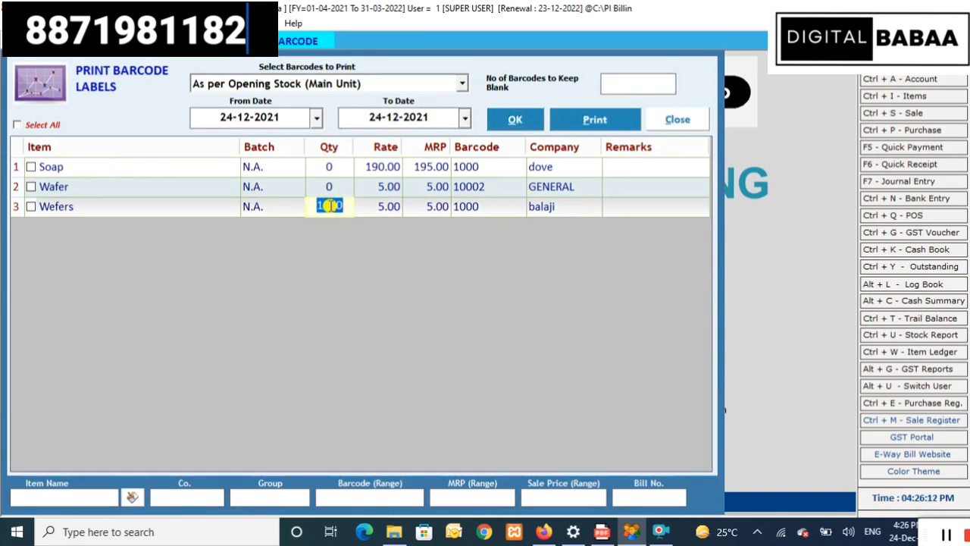
pyautogui.press('BackSpace')
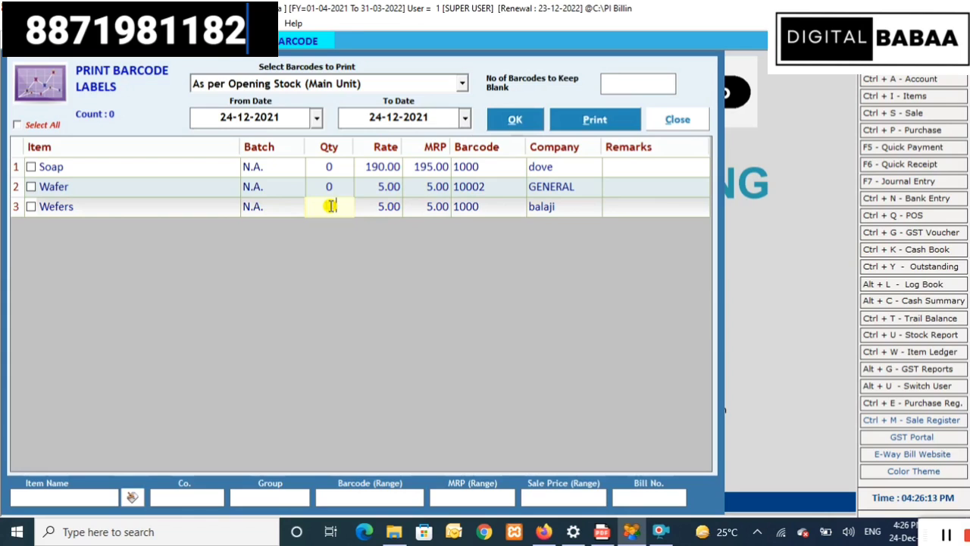
pyautogui.write('10')
pyautogui.click(31, 207)
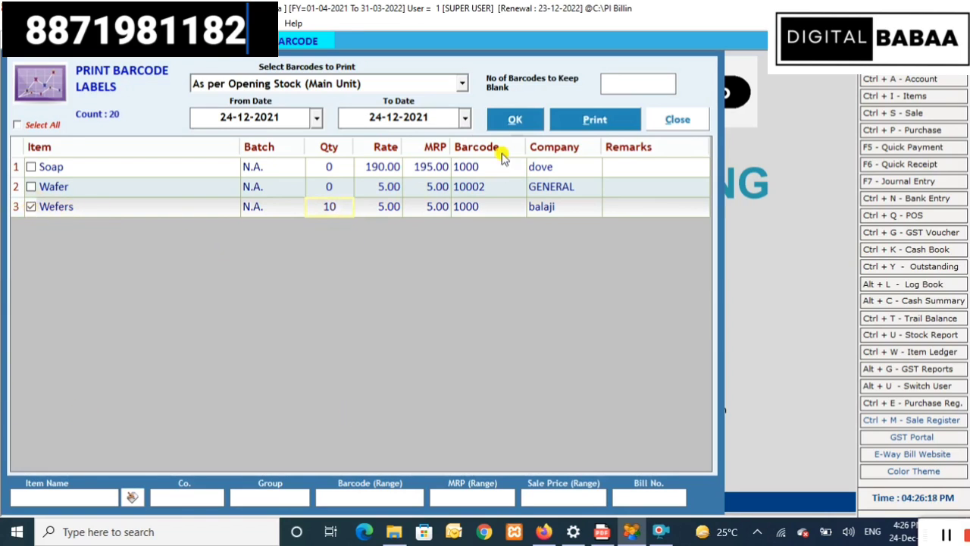
pyautogui.click(569, 120)
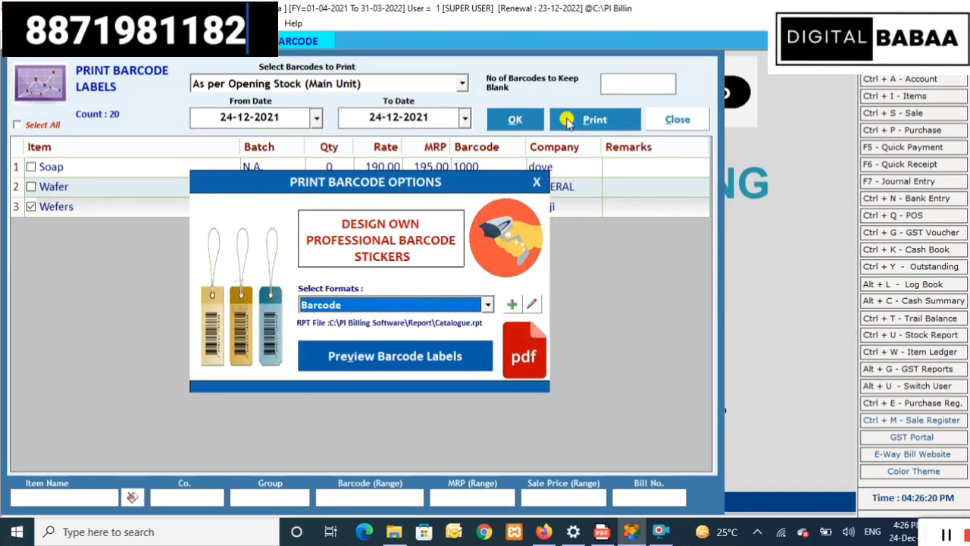
# - Preview the ten Wefers barcode labels
pyautogui.click(376, 362)
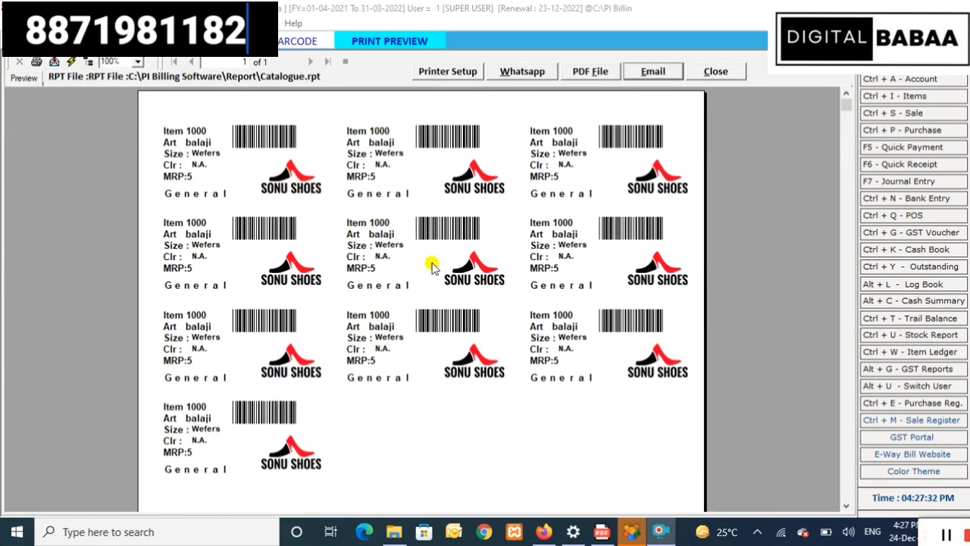
pyautogui.scroll(-5, 441, 334)
pyautogui.scroll(5, 442, 332)
# - Close the preview, barcode options, label printing and item list windows
pyautogui.click(716, 74)
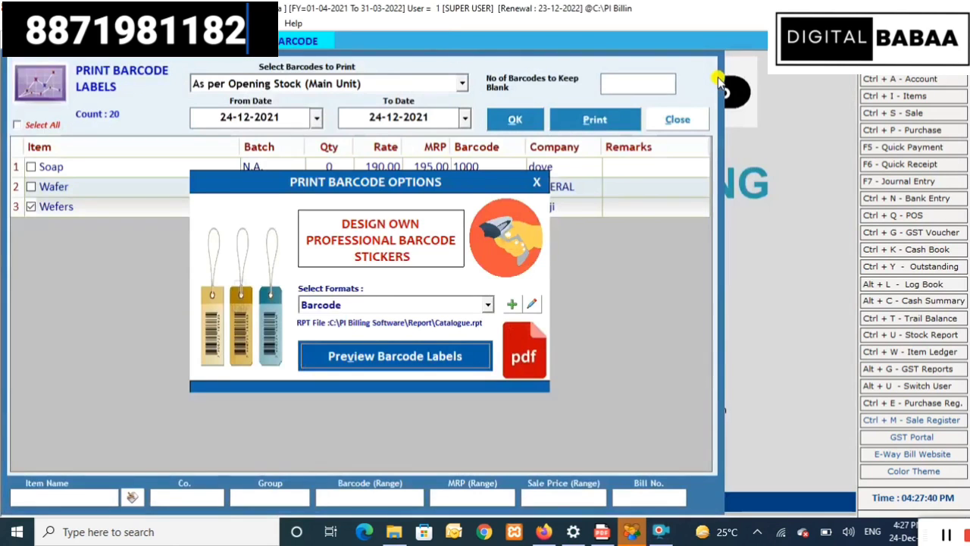
pyautogui.click(535, 185)
pyautogui.click(662, 120)
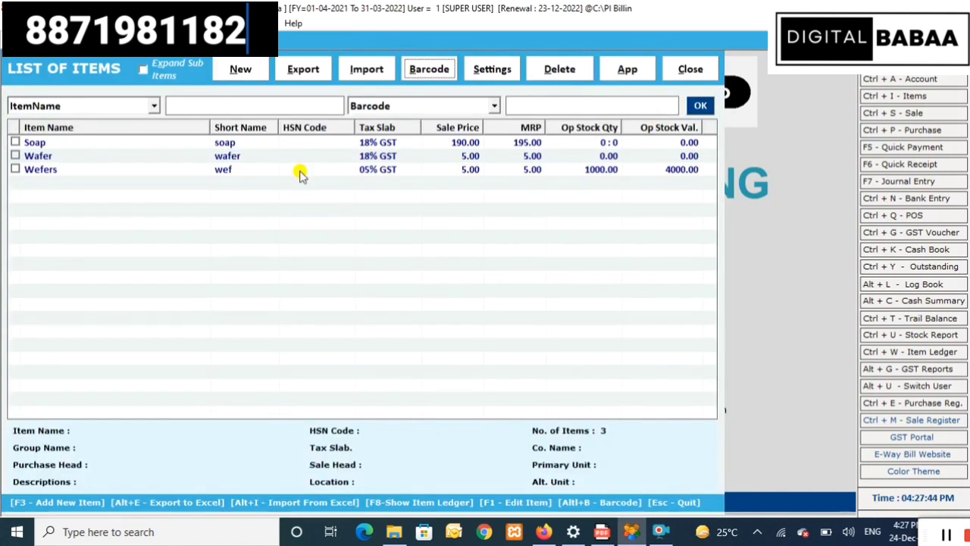
pyautogui.click(685, 71)
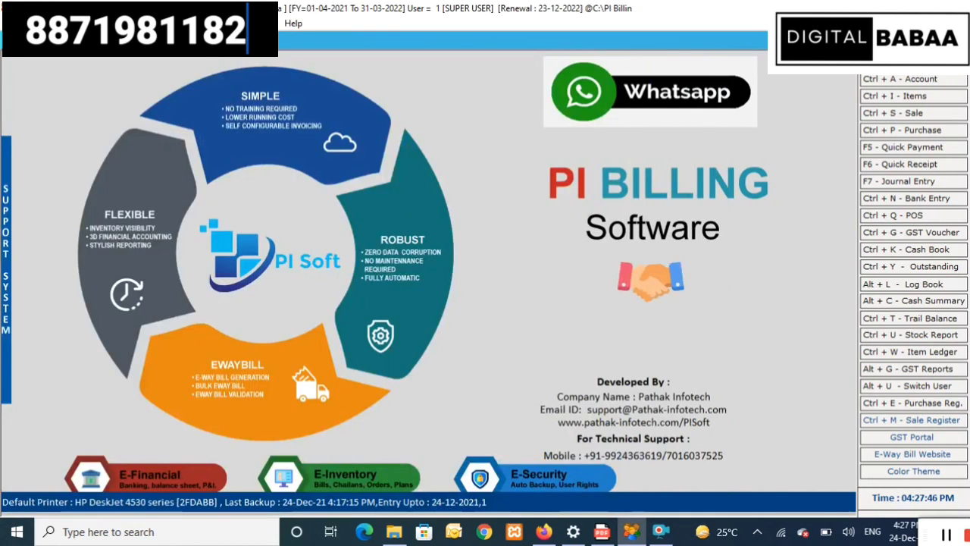
# - Start a new purchase bill and begin creating a new party account for it
pyautogui.click(64, 22)
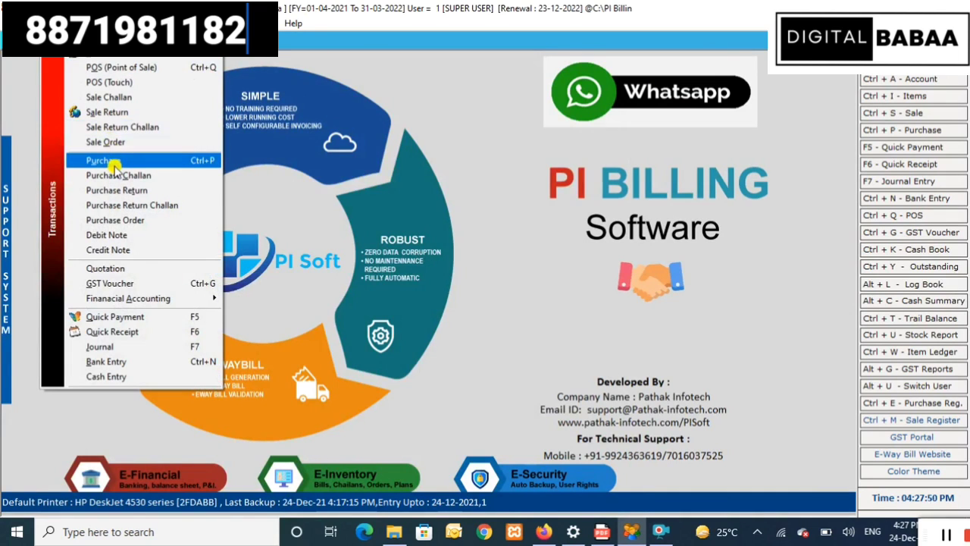
pyautogui.click(111, 160)
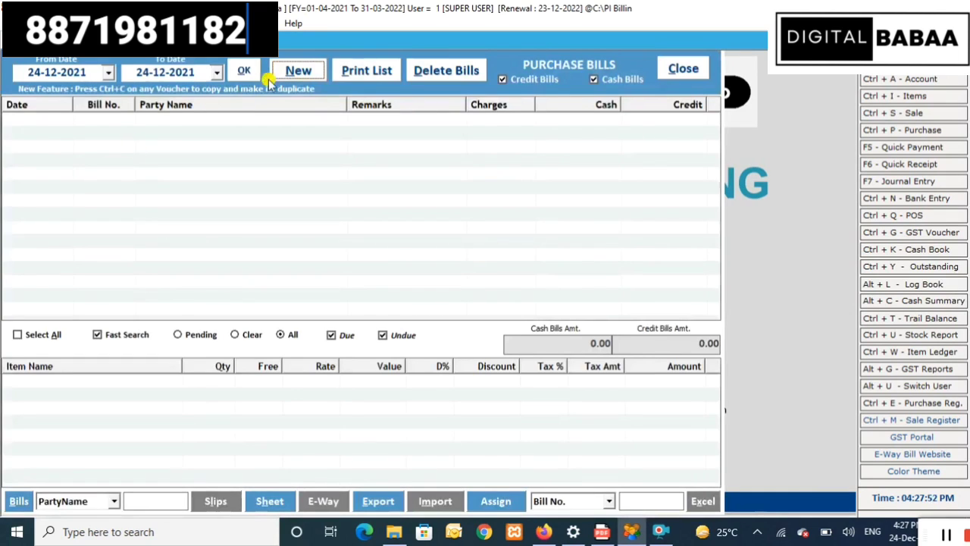
pyautogui.click(300, 72)
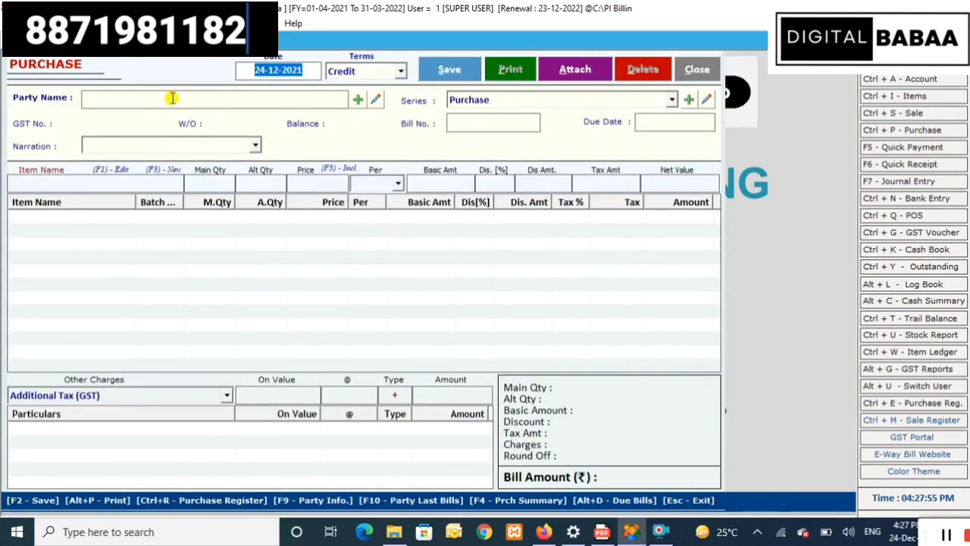
pyautogui.click(172, 98)
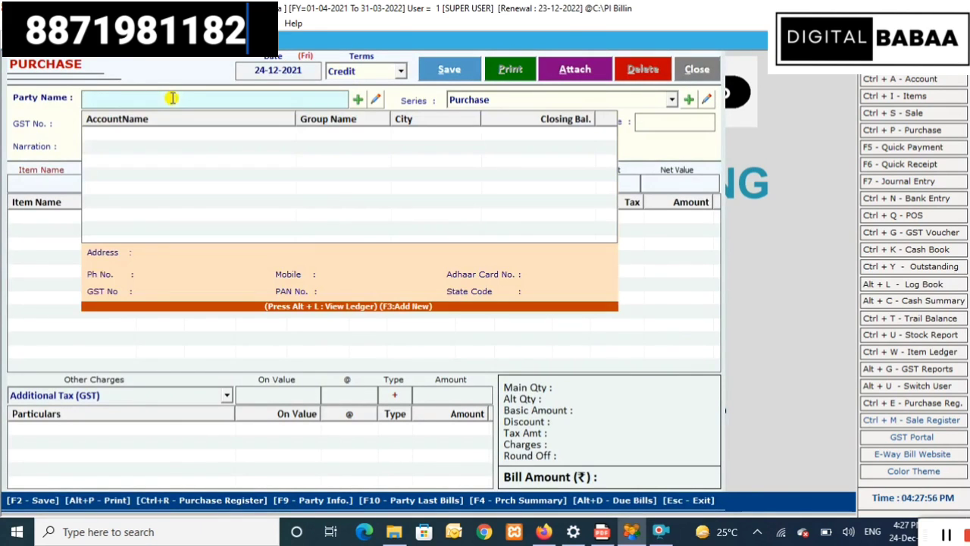
pyautogui.click(358, 102)
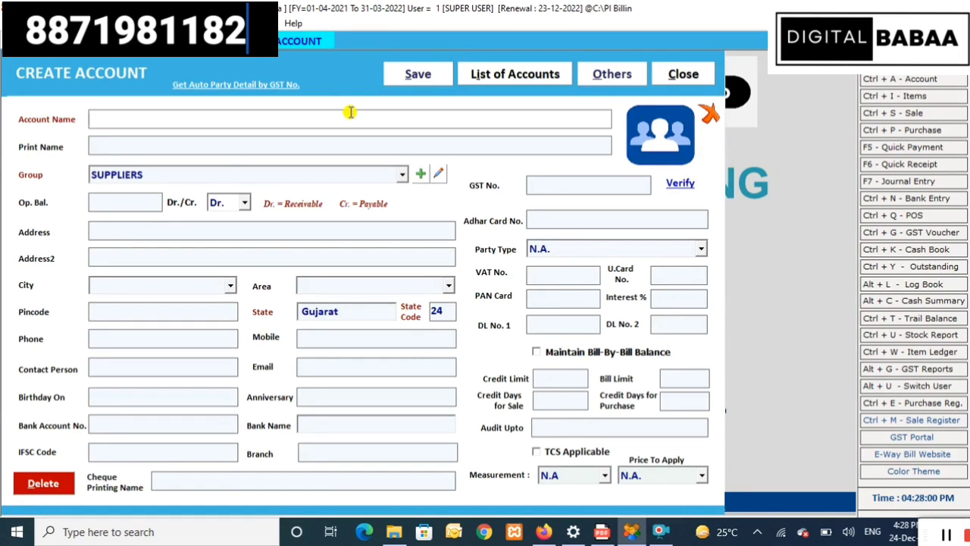
# - Auto-fill a supplier account from its pasted GST number, keep group SUPPLIERS, and save it
pyautogui.click(221, 86)
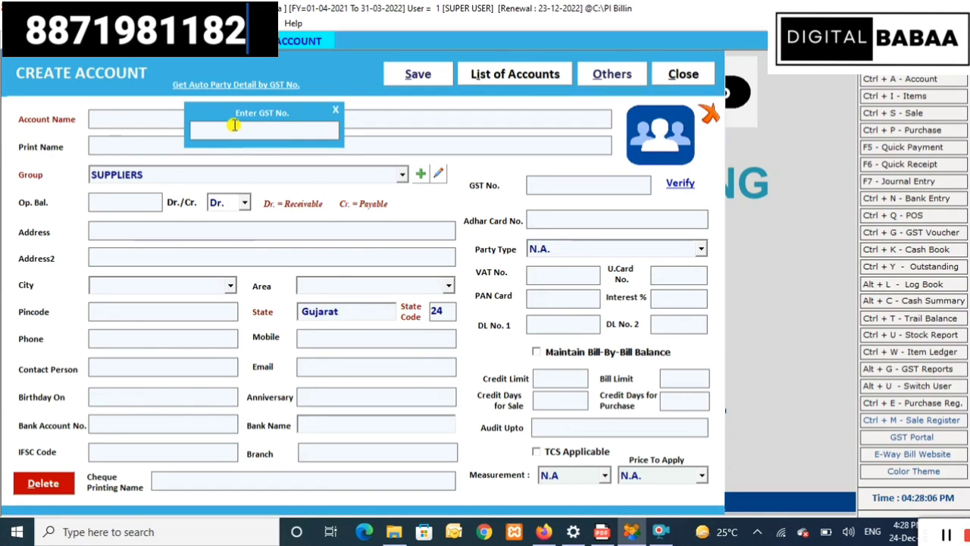
pyautogui.press('Return')
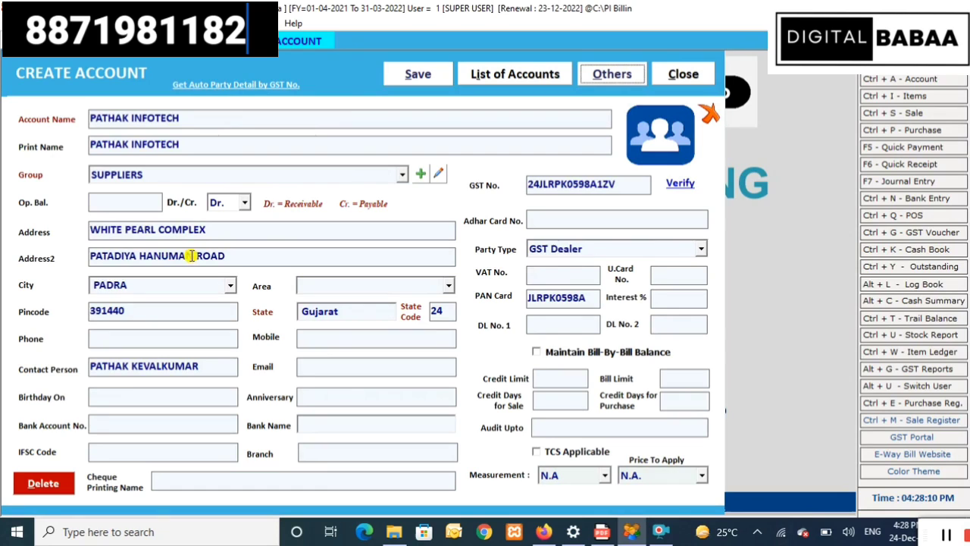
pyautogui.click(347, 316)
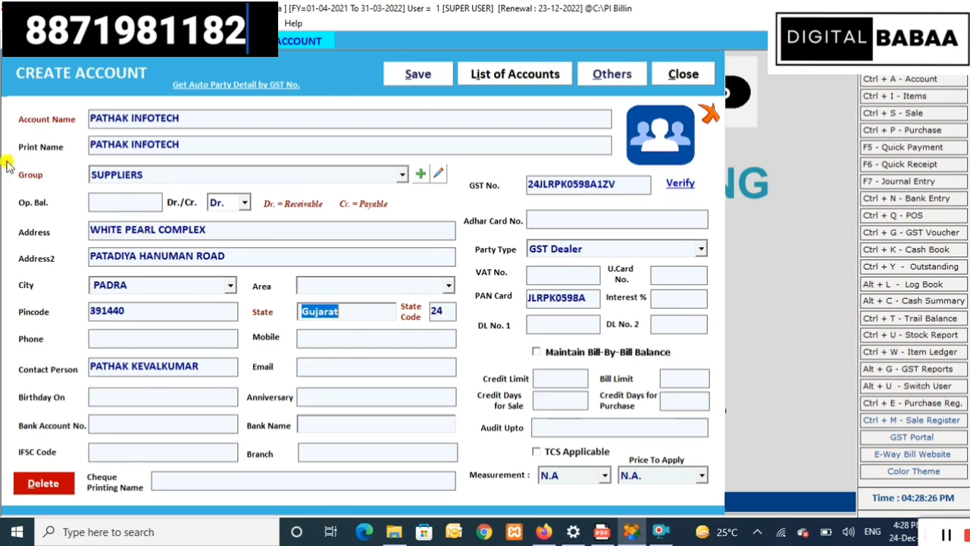
pyautogui.click(204, 182)
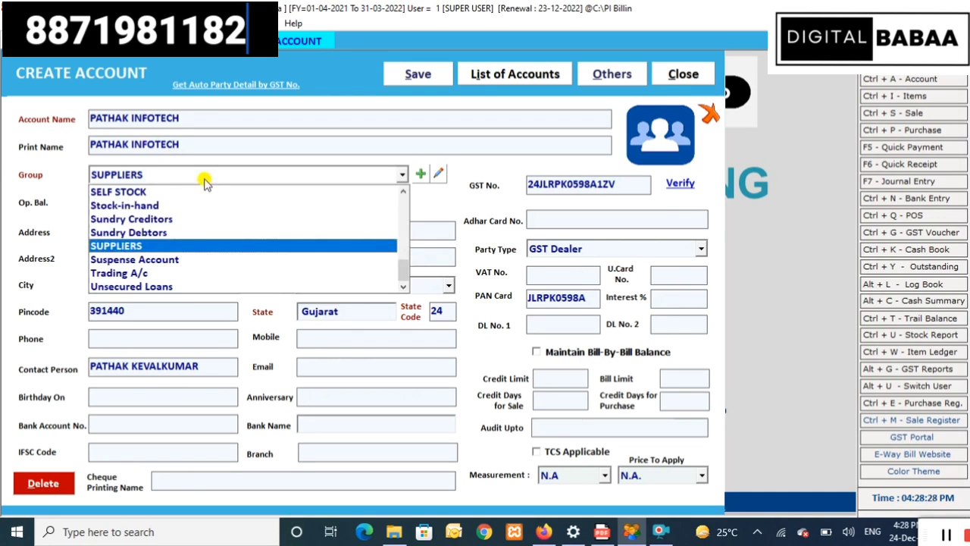
pyautogui.click(187, 247)
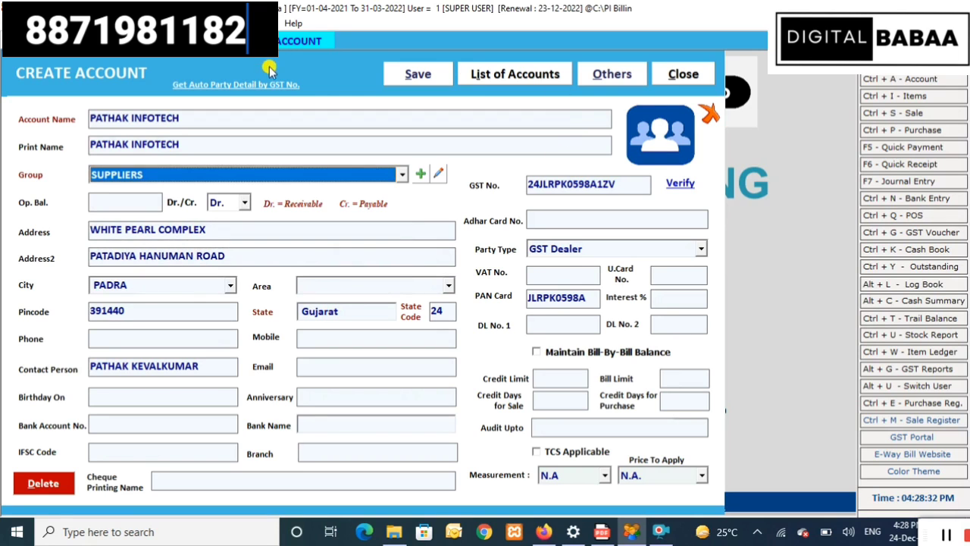
pyautogui.click(413, 75)
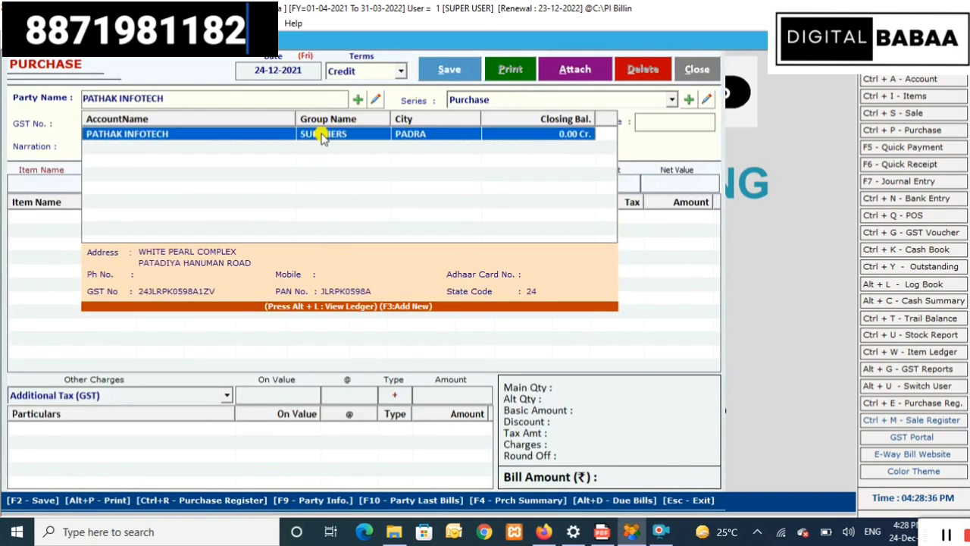
# - Use the new supplier as party, bill series Purchase, bill number 1, entering 12 and invoice amount 1000
pyautogui.click(321, 134)
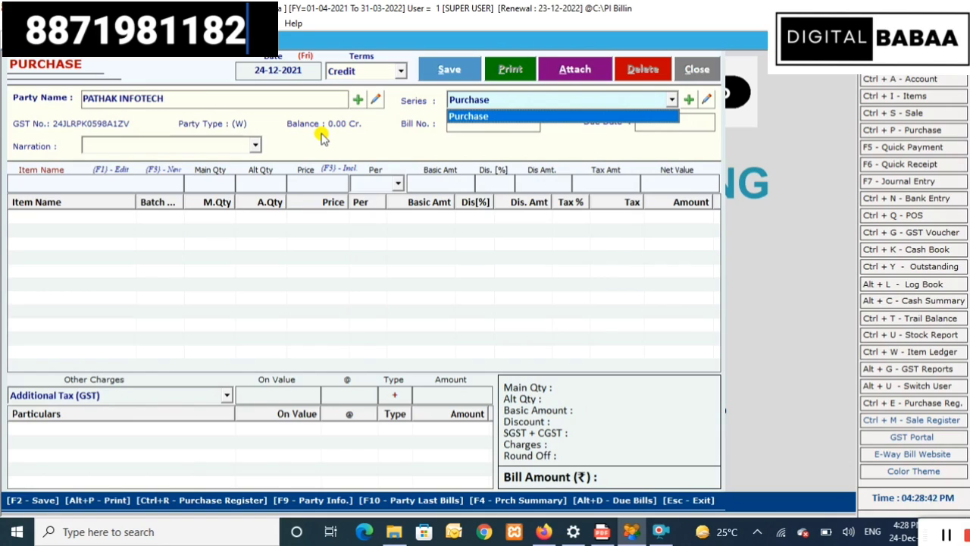
pyautogui.press('Return')
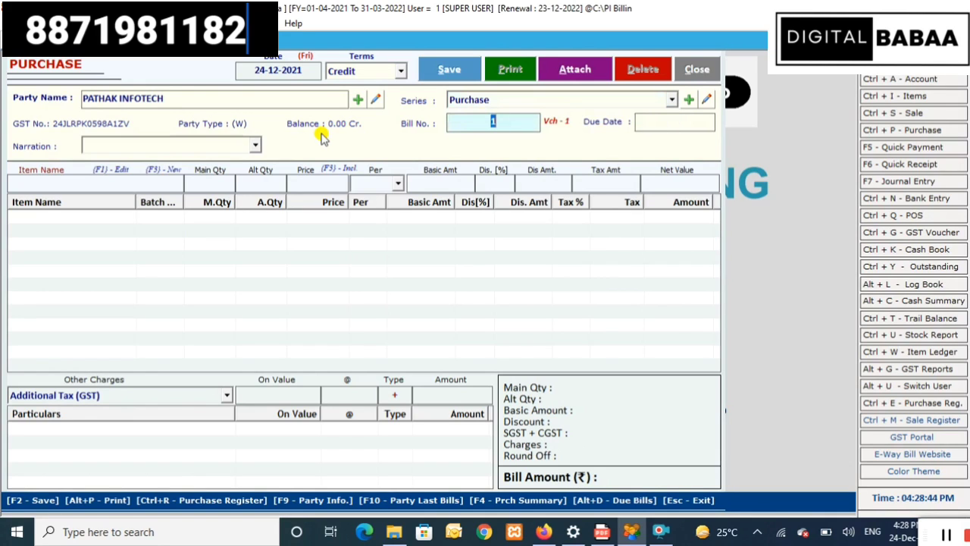
pyautogui.press('Return')
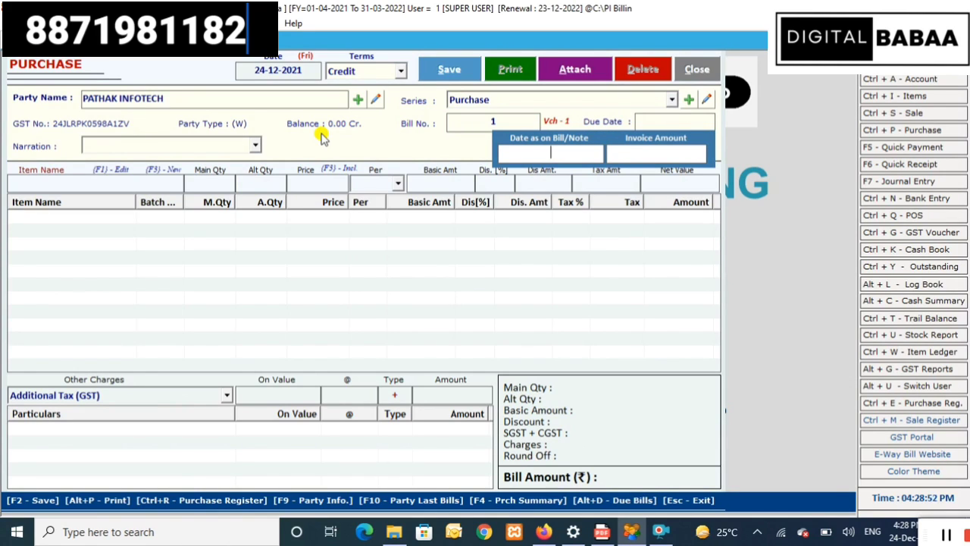
pyautogui.write('12')
pyautogui.press('Return')
pyautogui.write('1000')
pyautogui.press('Return')
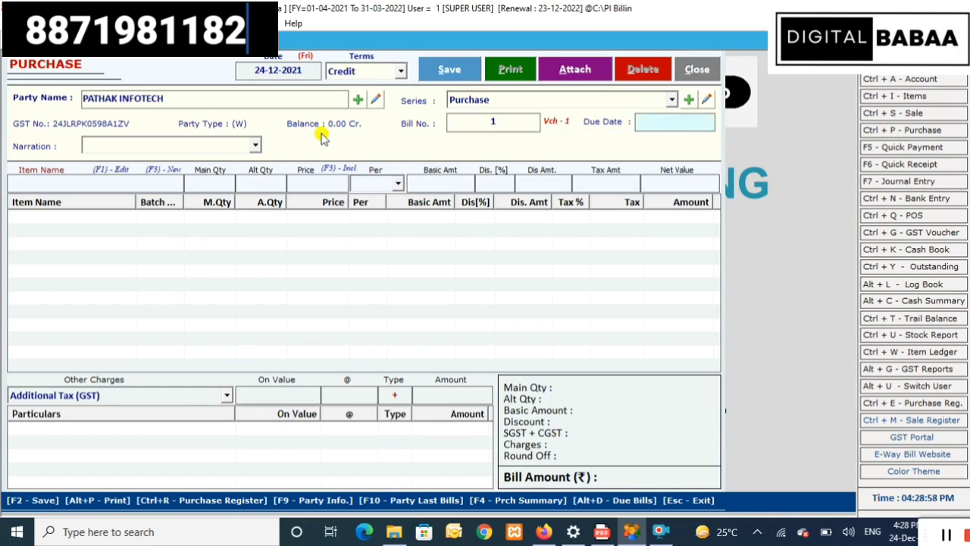
pyautogui.press('Return')
pyautogui.press('Return')
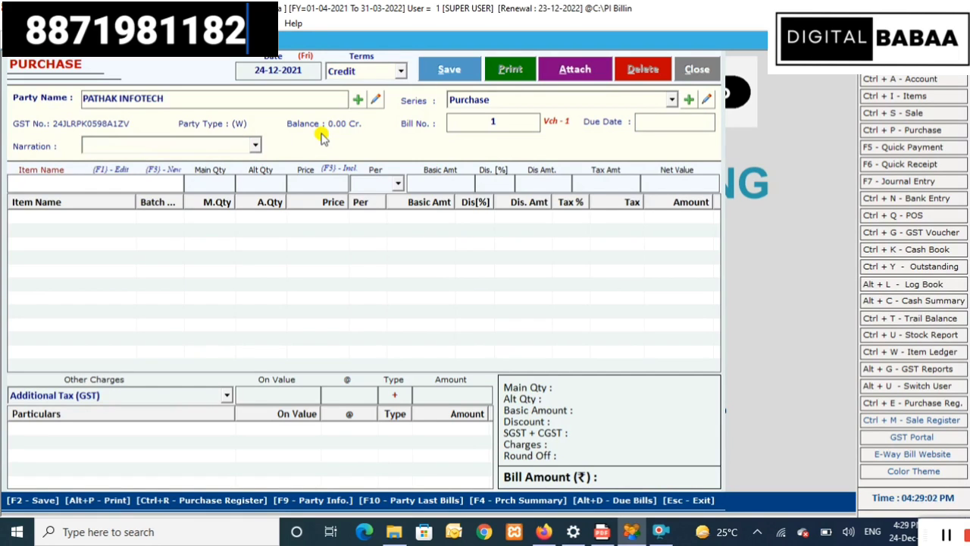
# - Add a Wefers line of 10 Pcs at 4 with 5% tax, totalling 42.00
pyautogui.write('we')
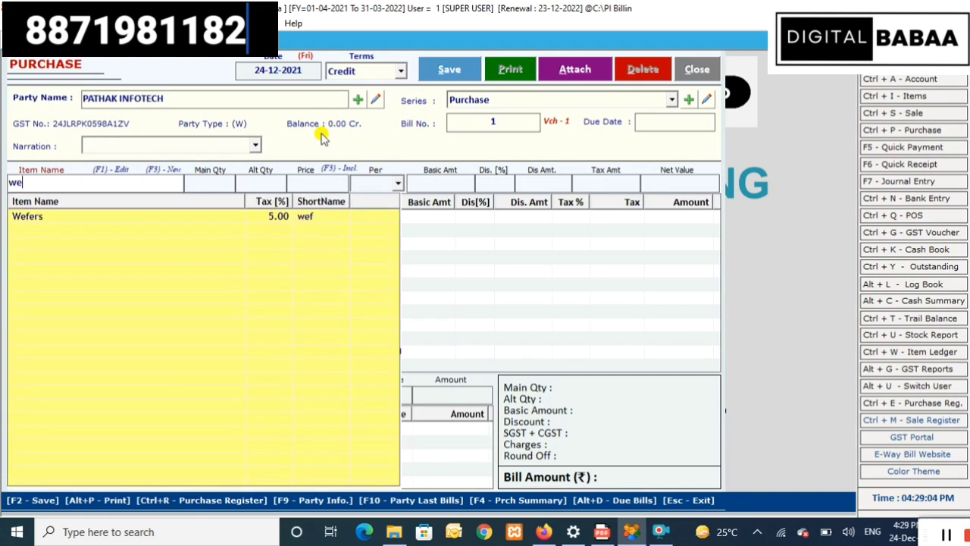
pyautogui.press('Down')
pyautogui.press('Return')
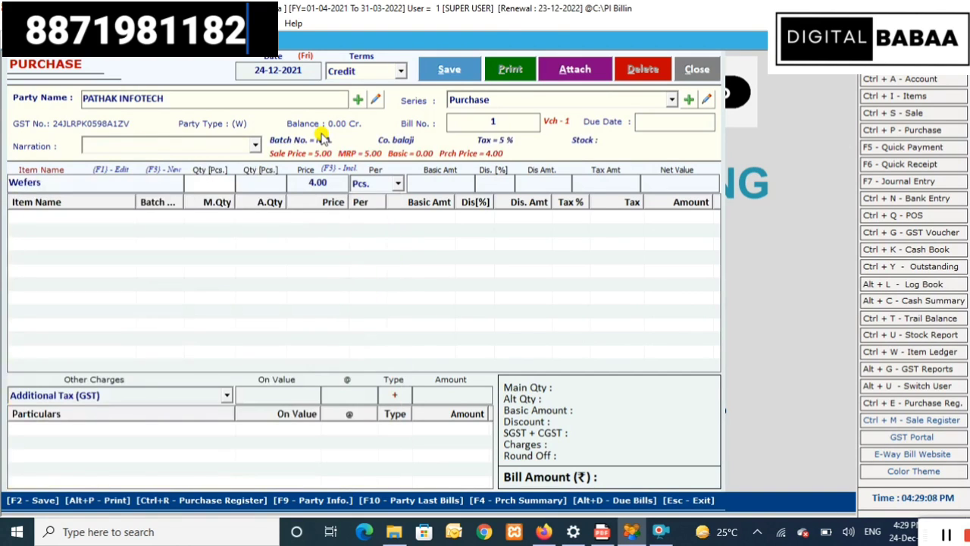
pyautogui.write('10')
pyautogui.press('Return')
pyautogui.press('Return')
pyautogui.press('Return')
pyautogui.press('Return')
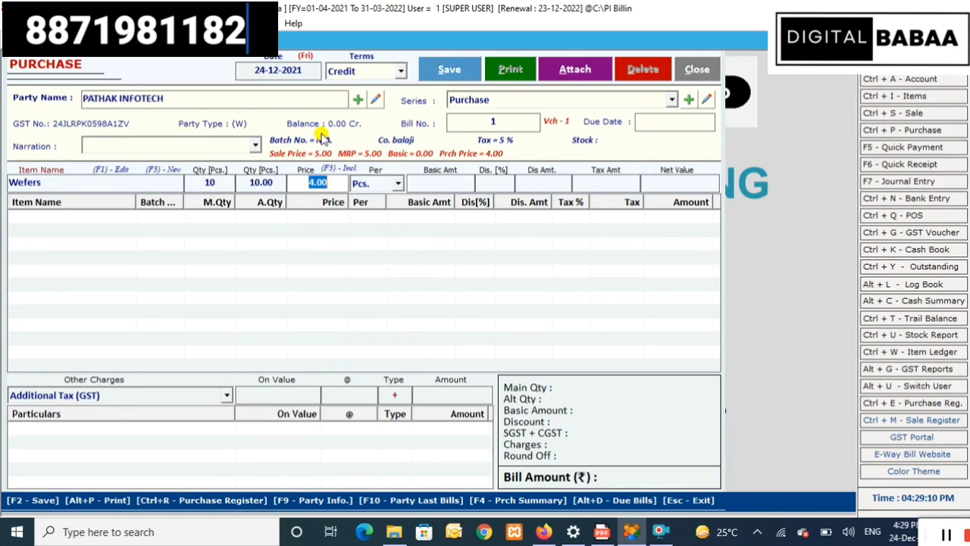
pyautogui.press('Return')
pyautogui.press('Return')
pyautogui.press('Return')
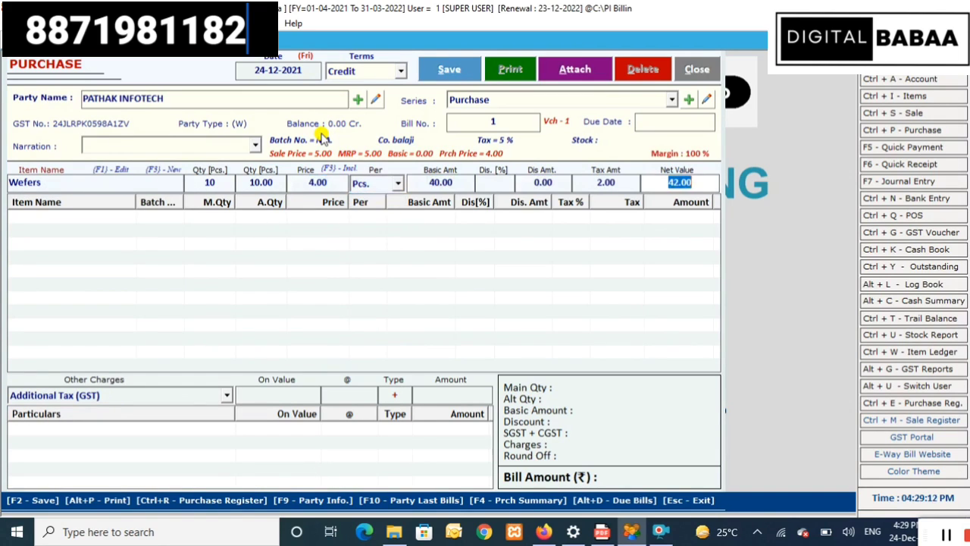
pyautogui.press('Return')
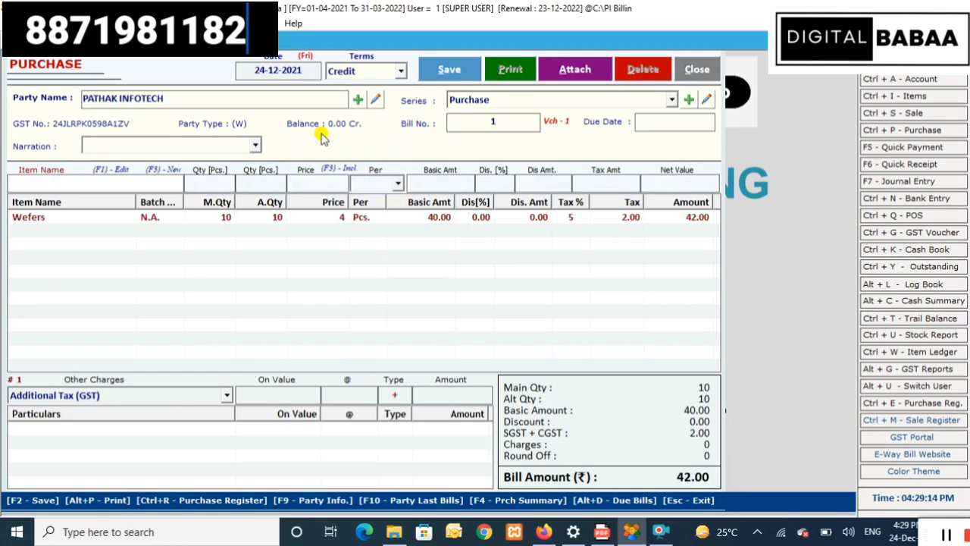
pyautogui.click(215, 397)
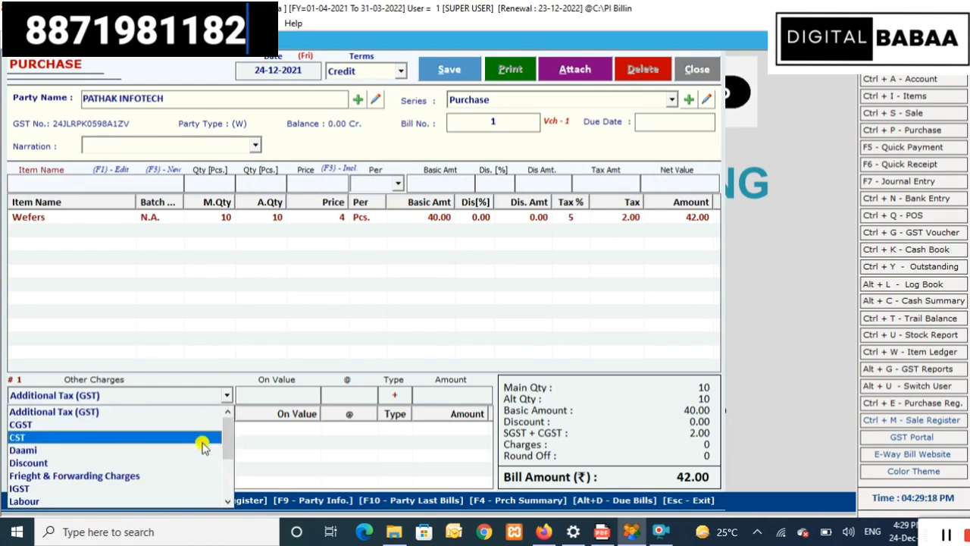
# - Add a Labour charge at rate 15 worth 5500.00, bringing the bill to 5542.00
pyautogui.click(182, 501)
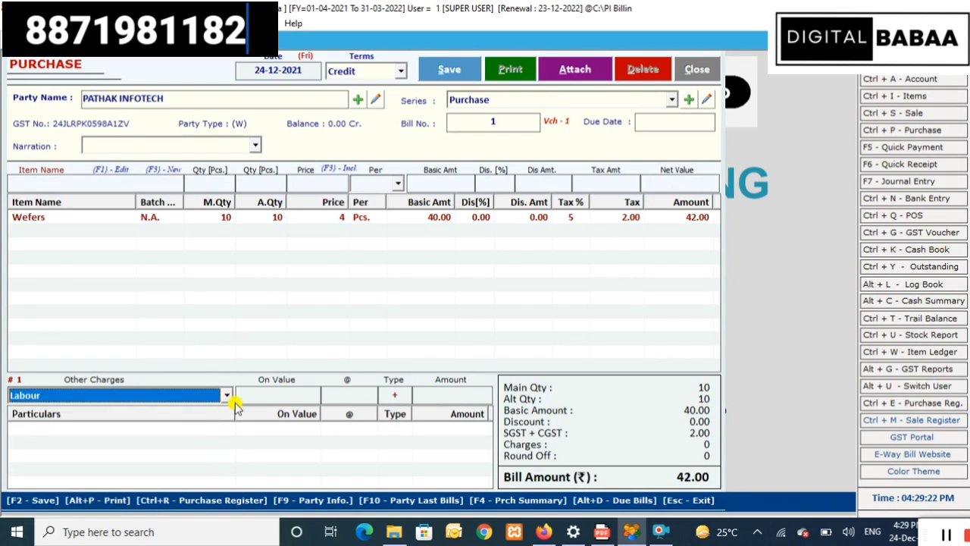
pyautogui.press('Return')
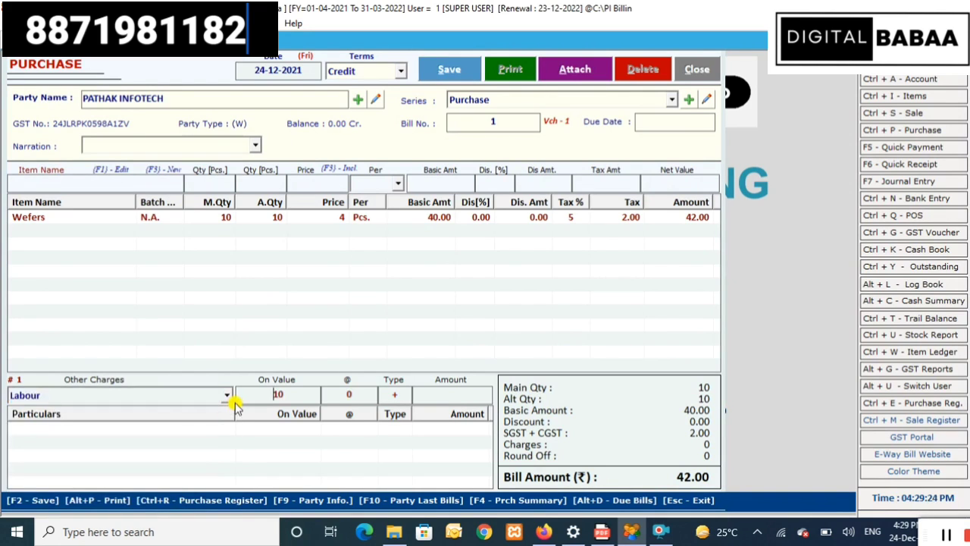
pyautogui.write('1')
pyautogui.write('5')
pyautogui.press('Return')
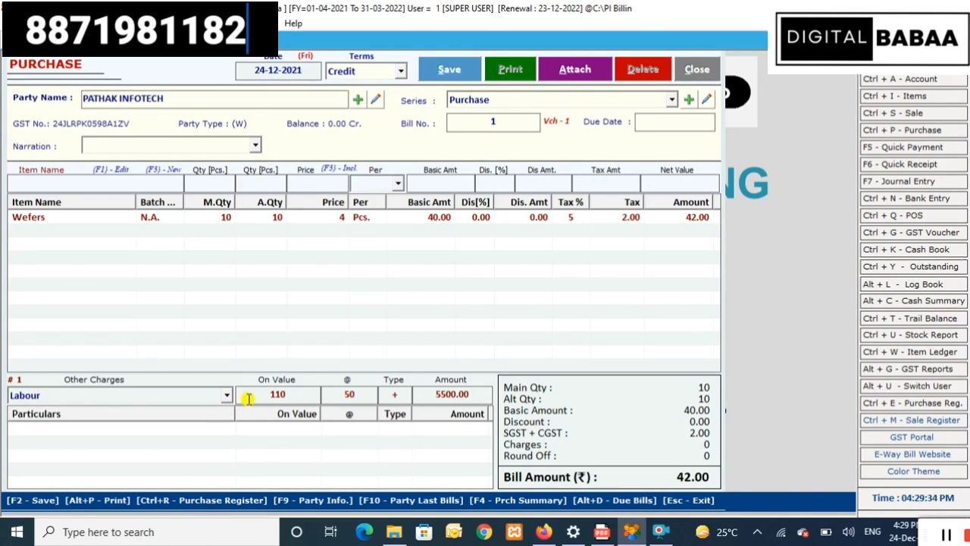
pyautogui.press('Return')
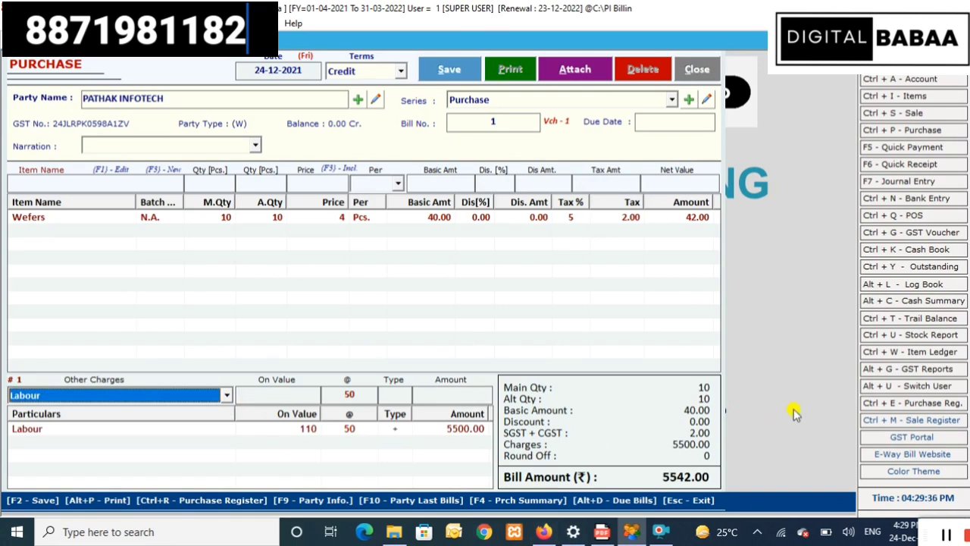
# - Save the purchase bill despite the amount mismatch warning and close the purchase window
pyautogui.click(429, 70)
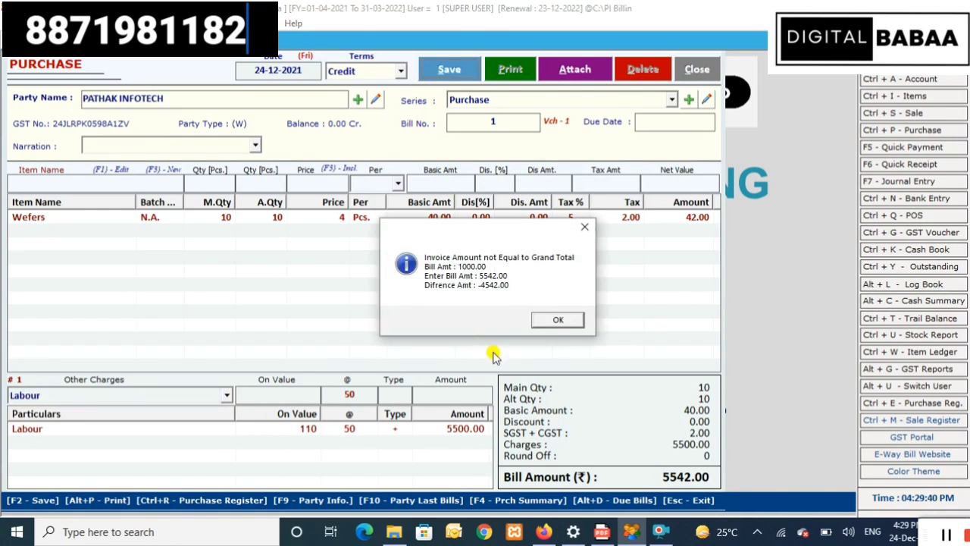
pyautogui.click(559, 321)
pyautogui.click(554, 322)
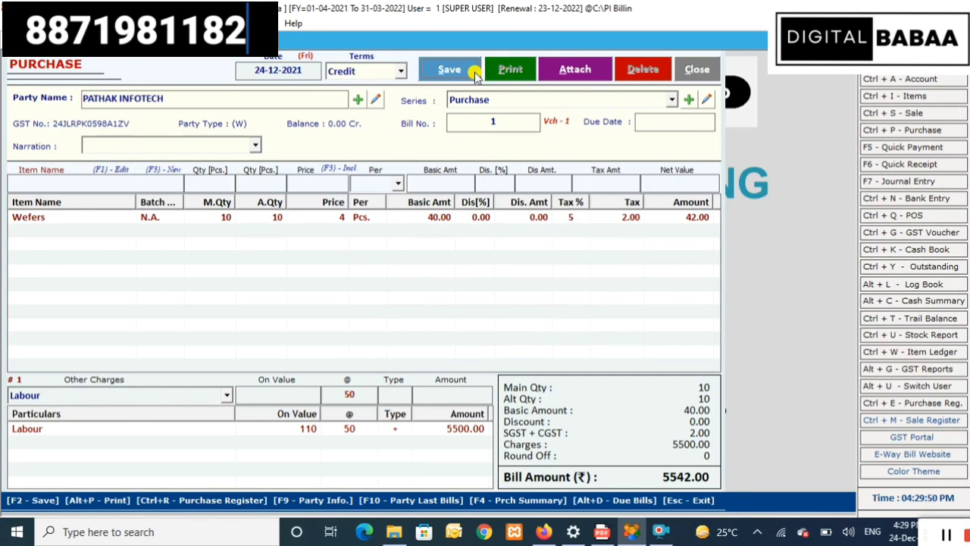
pyautogui.click(704, 69)
pyautogui.click(64, 22)
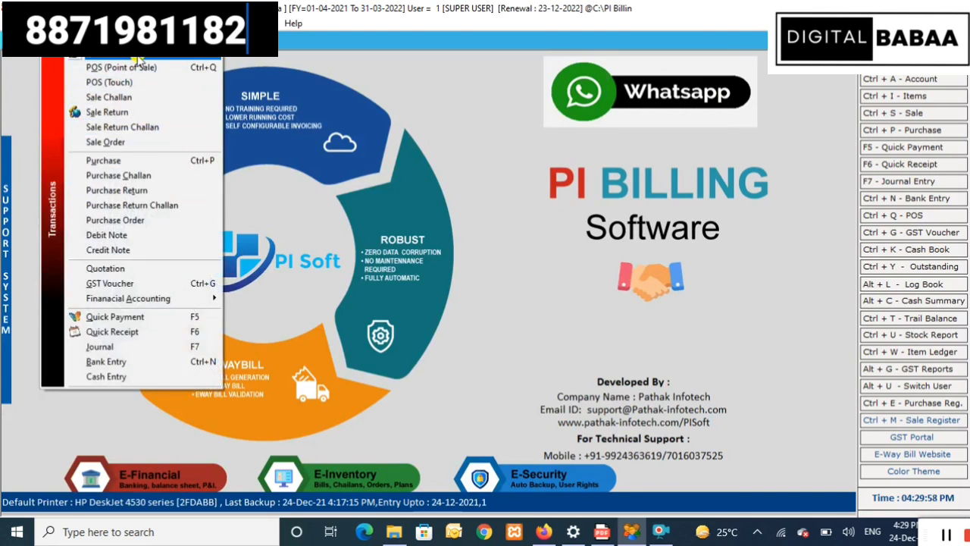
# - Start a new POS sale bill No. 2 with Cash terms, party Cash and GST SERIES
pyautogui.click(136, 67)
pyautogui.click(298, 70)
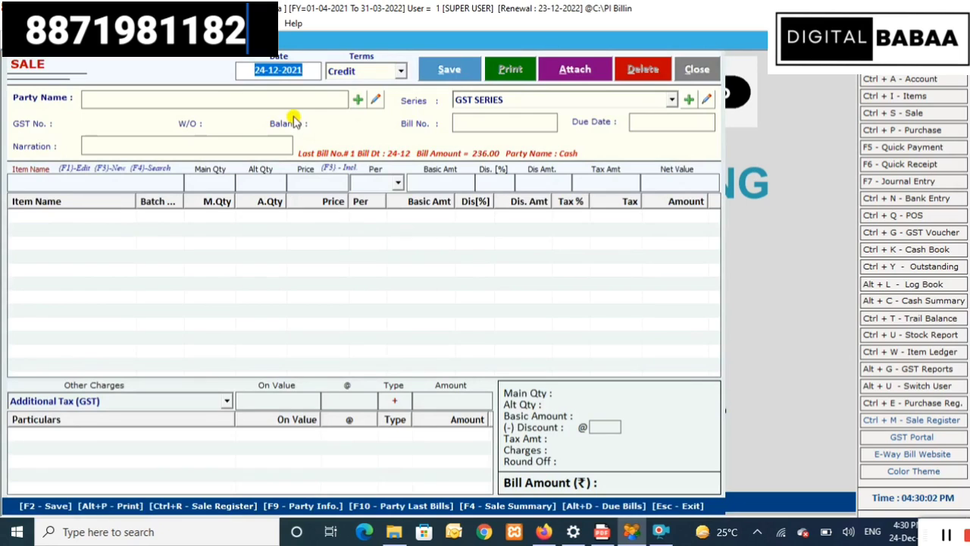
pyautogui.press('Return')
pyautogui.press('Up')
pyautogui.press('Down')
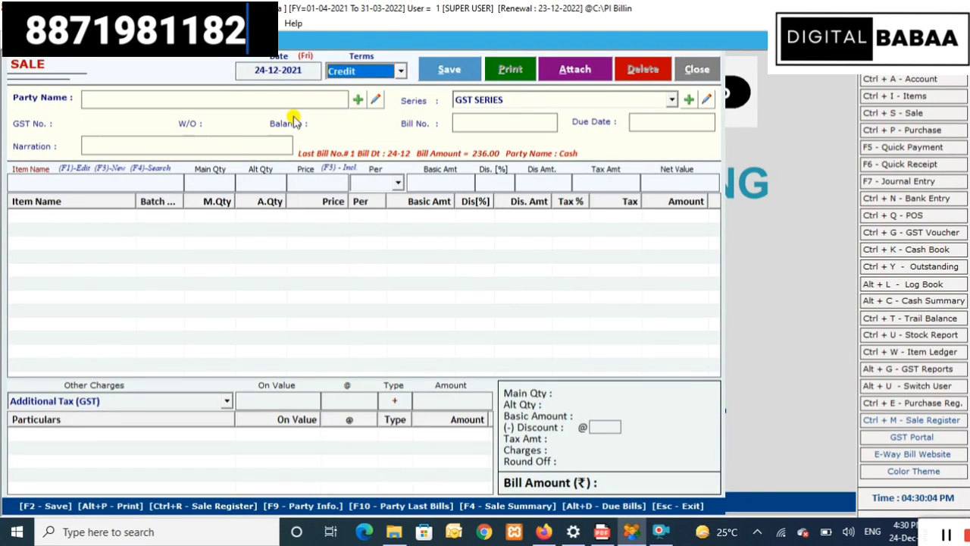
pyautogui.press('Up')
pyautogui.press('Down')
pyautogui.press('Up')
pyautogui.press('Return')
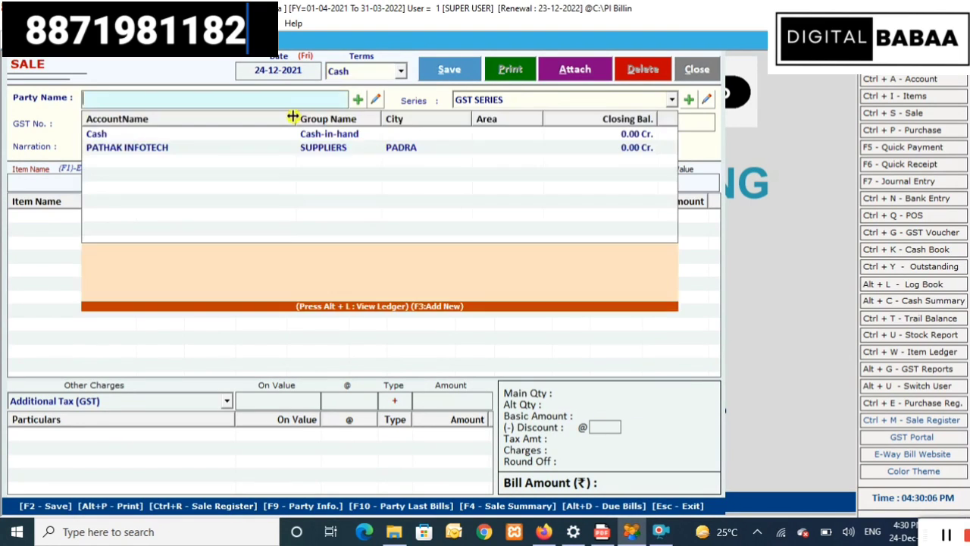
pyautogui.press('Down')
pyautogui.press('Return')
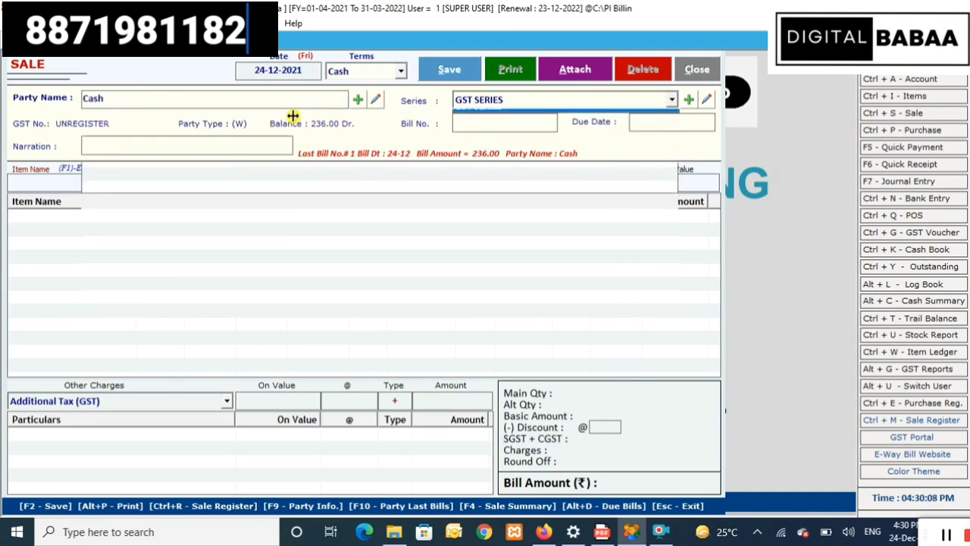
pyautogui.press('Return')
pyautogui.press('Return')
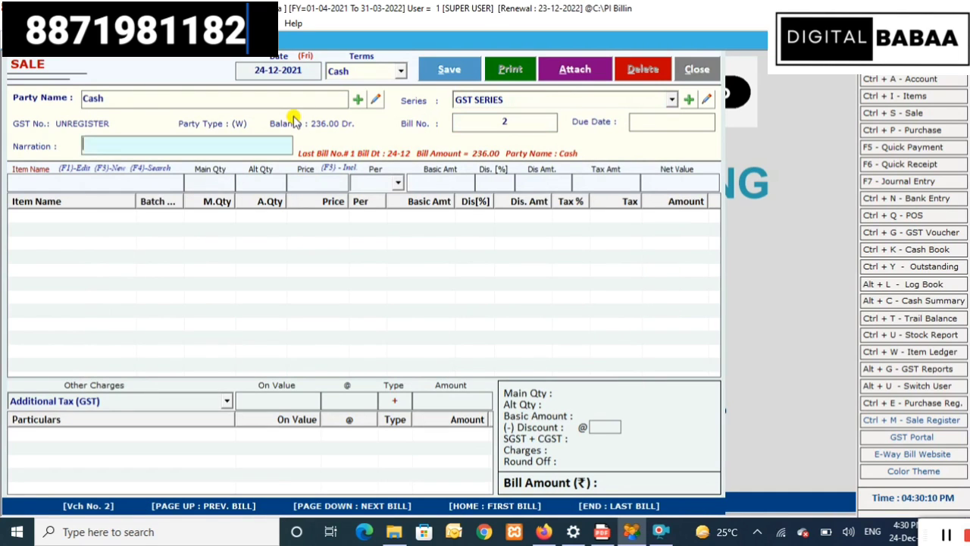
pyautogui.press('Return')
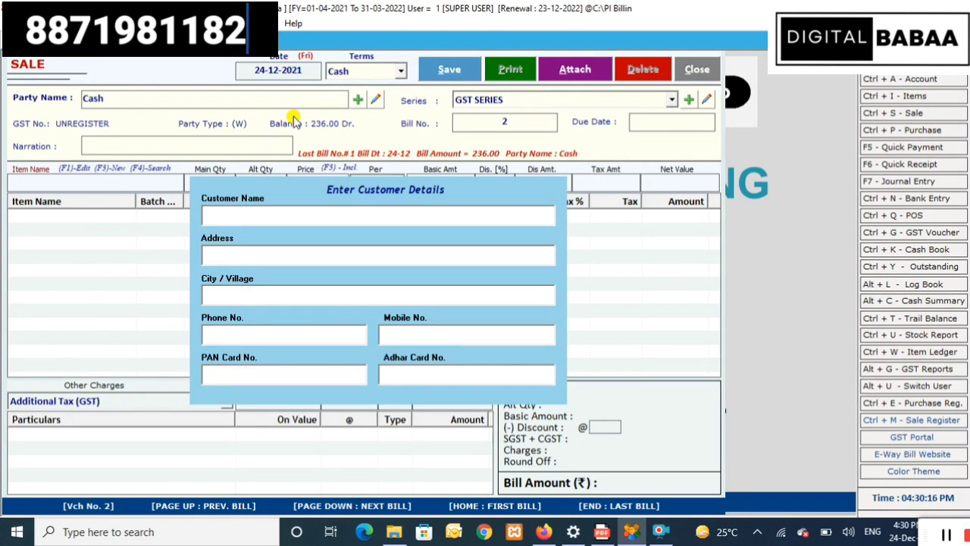
pyautogui.press('Return')
pyautogui.press('Return')
pyautogui.press('Return')
pyautogui.press('Return')
pyautogui.press('Return')
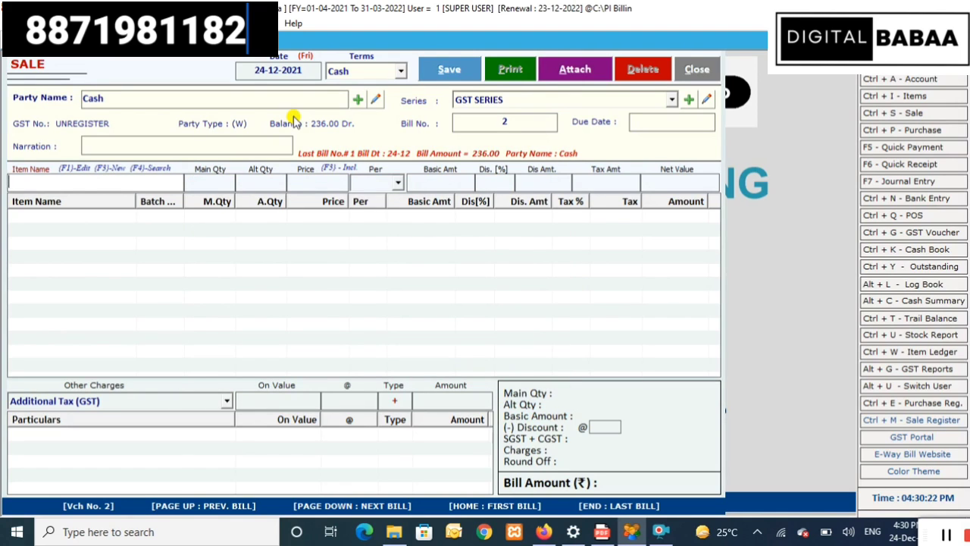
# - Add Soap quantity 1 and Wefers quantity 1 to the bill, totalling 229.00
pyautogui.write('we')
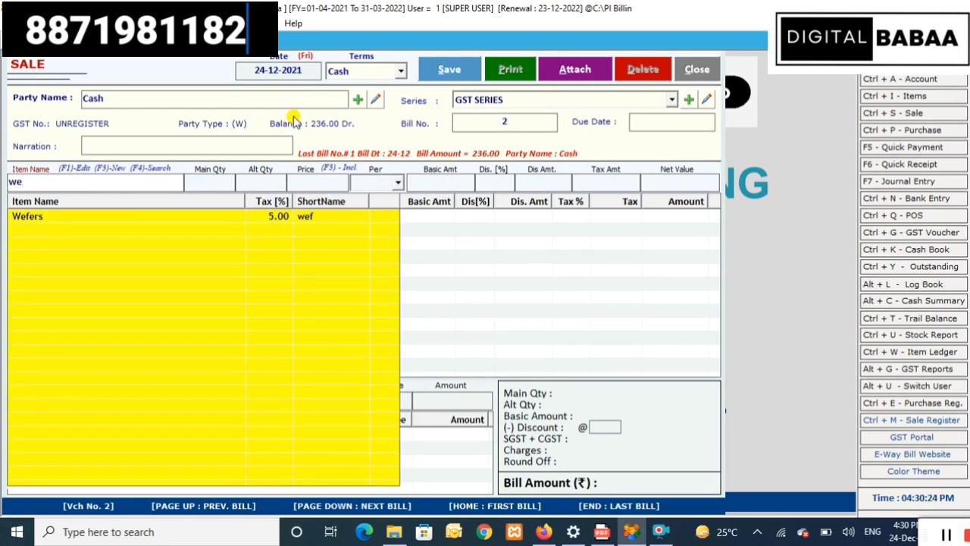
pyautogui.press('BackSpace')
pyautogui.press('BackSpace')
pyautogui.press('Down')
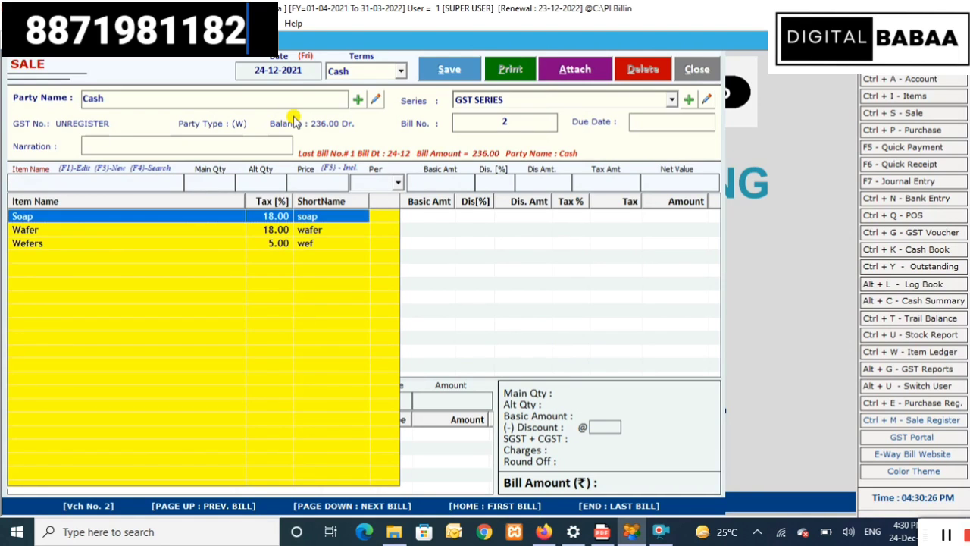
pyautogui.press('Return')
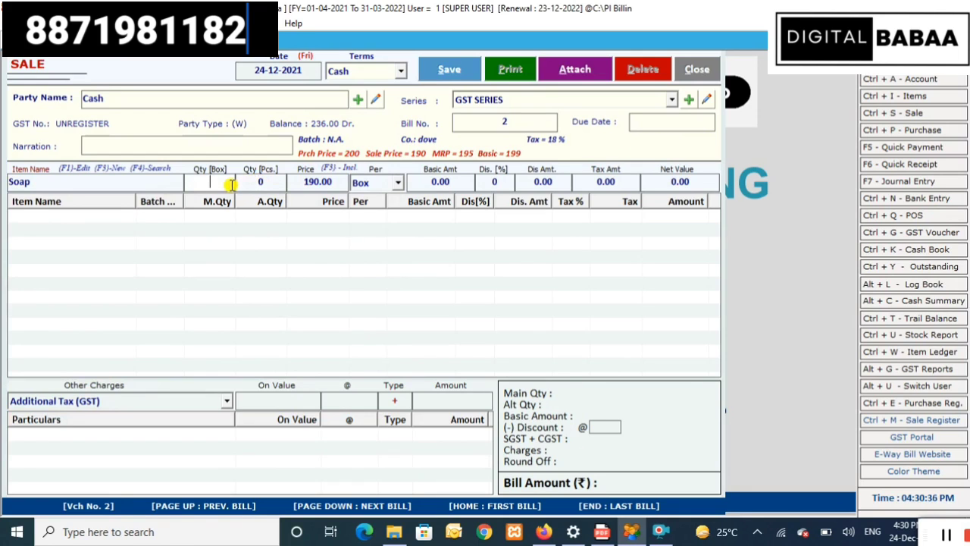
pyautogui.write('1')
pyautogui.press('Return')
pyautogui.press('Return')
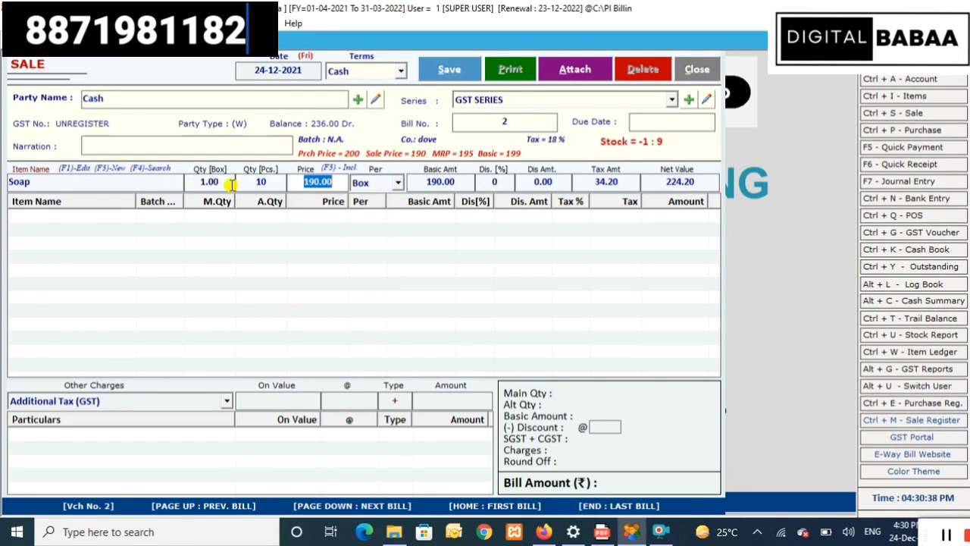
pyautogui.press('Return')
pyautogui.press('Return')
pyautogui.press('Return')
pyautogui.press('Return')
pyautogui.press('Return')
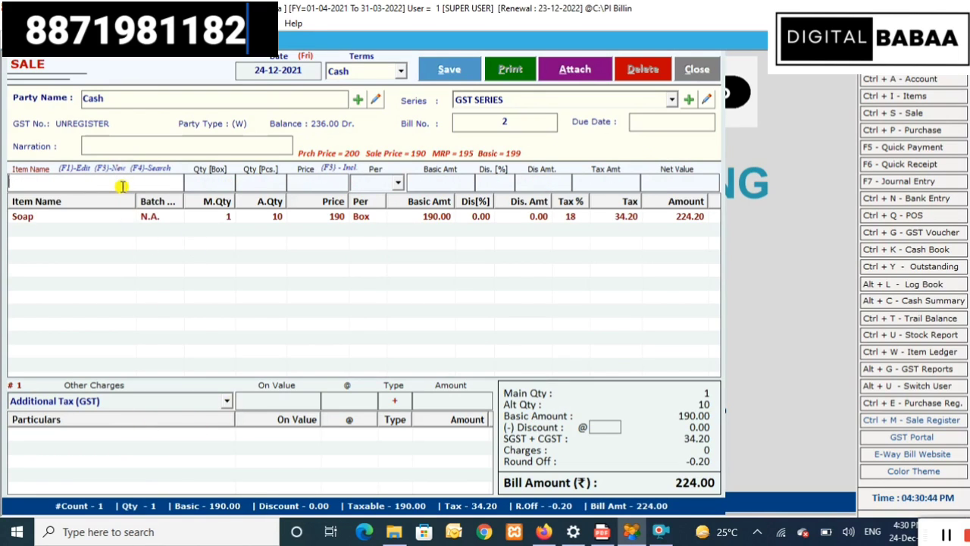
pyautogui.write('we')
pyautogui.press('Down')
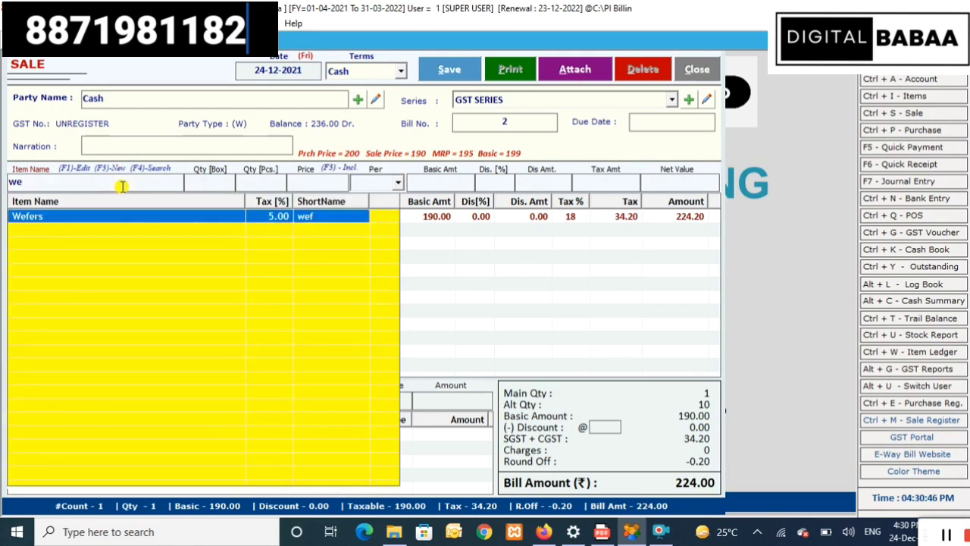
pyautogui.press('Return')
pyautogui.write('1')
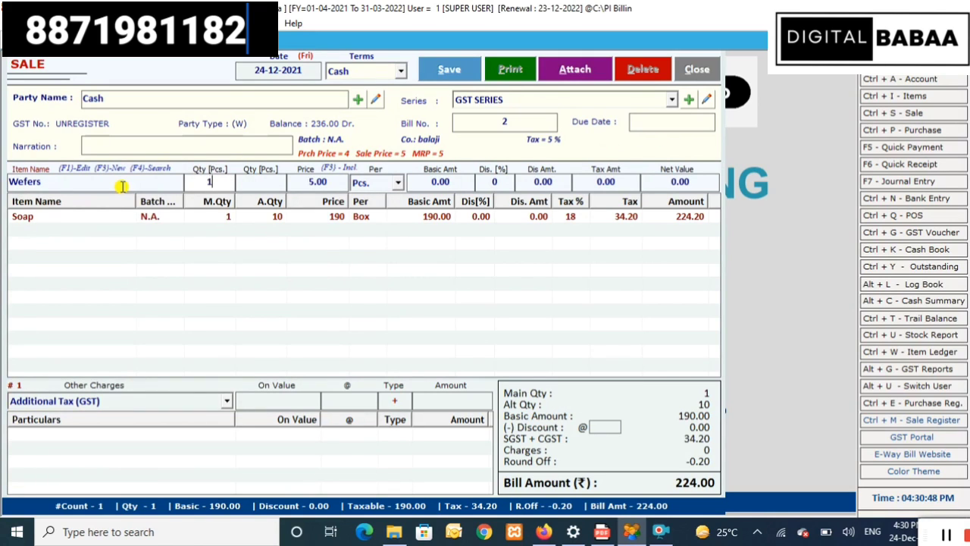
pyautogui.press('Return')
pyautogui.press('Return')
pyautogui.press('Return')
pyautogui.press('Return')
pyautogui.press('Return')
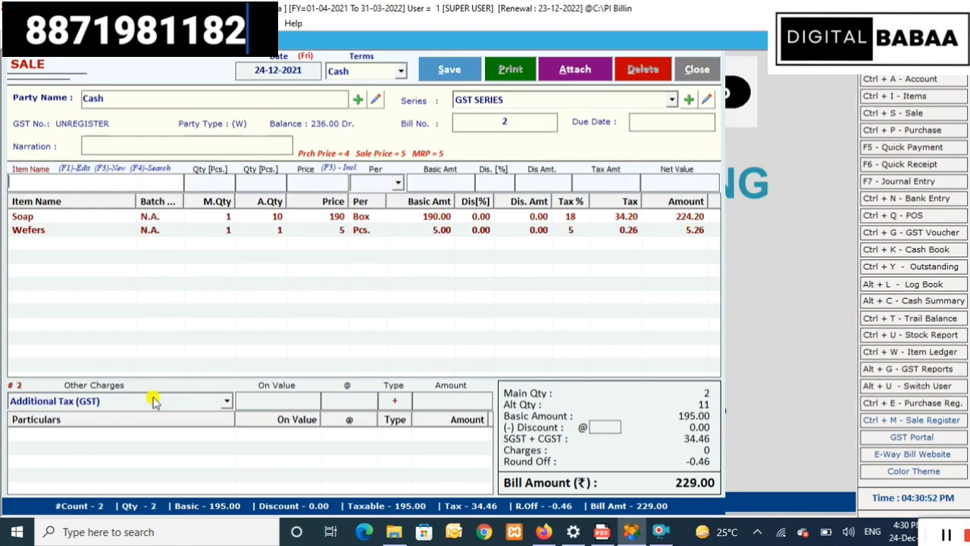
# - Add a Labour other charge with on-value 11 at rate 12, giving 132.00 and a 361.00 bill
pyautogui.click(199, 402)
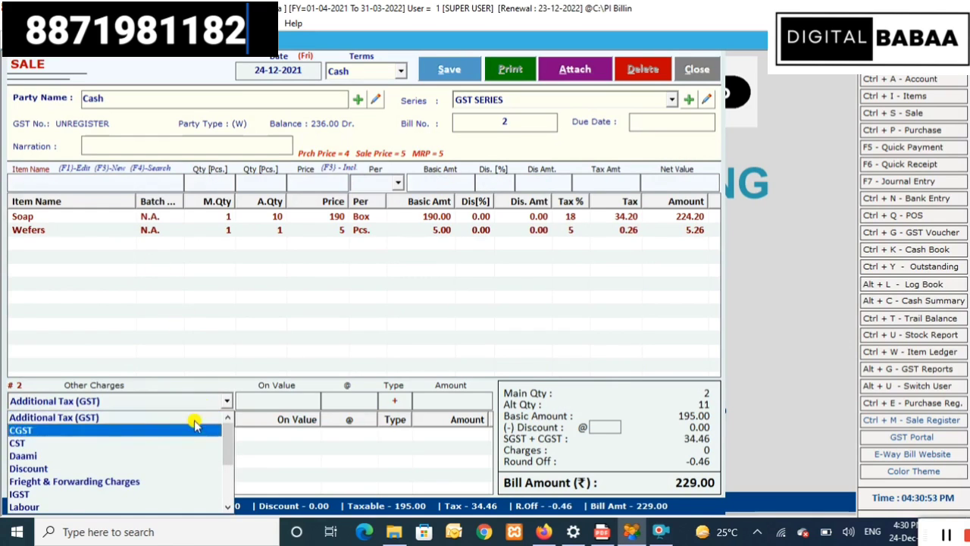
pyautogui.click(163, 505)
pyautogui.click(252, 399)
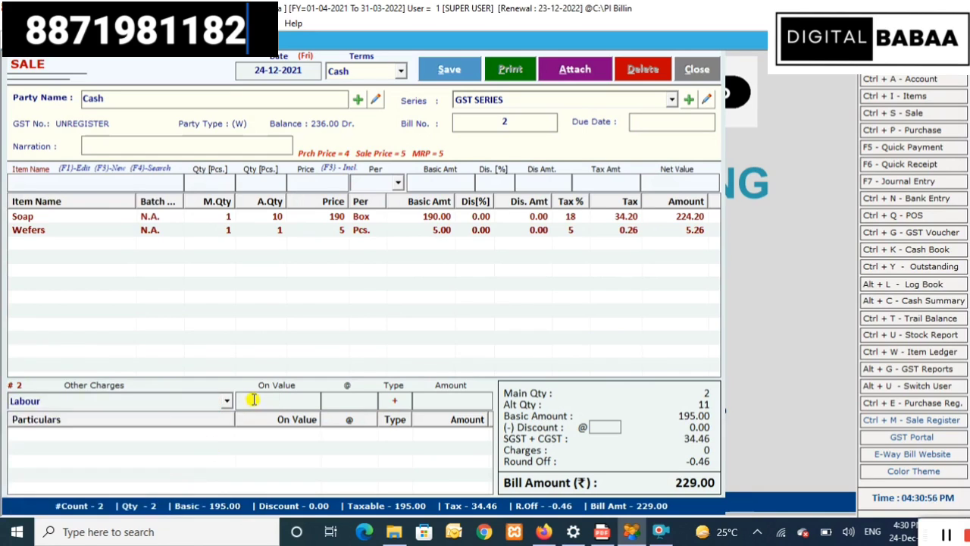
pyautogui.write('1')
pyautogui.press('Return')
pyautogui.write('1')
pyautogui.press('Return')
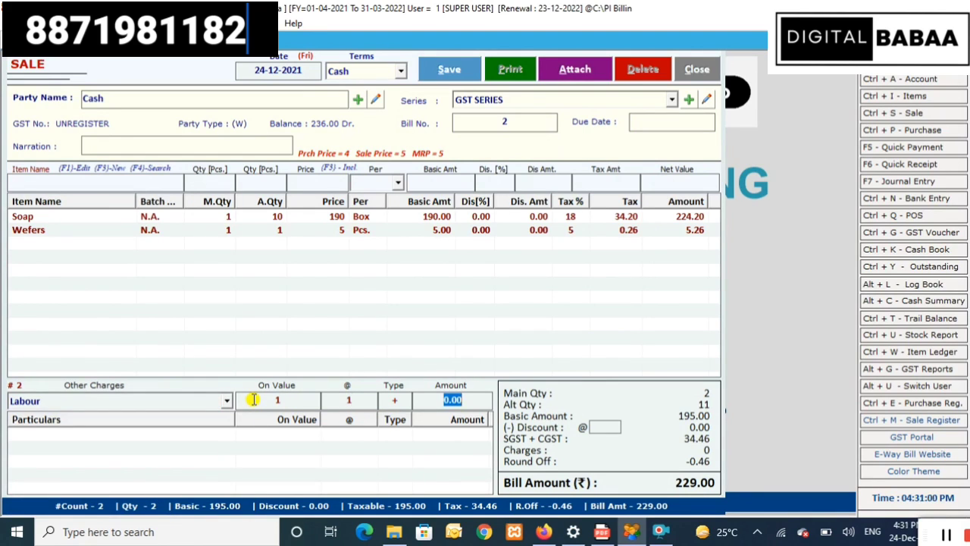
pyautogui.click(363, 405)
pyautogui.click(296, 403)
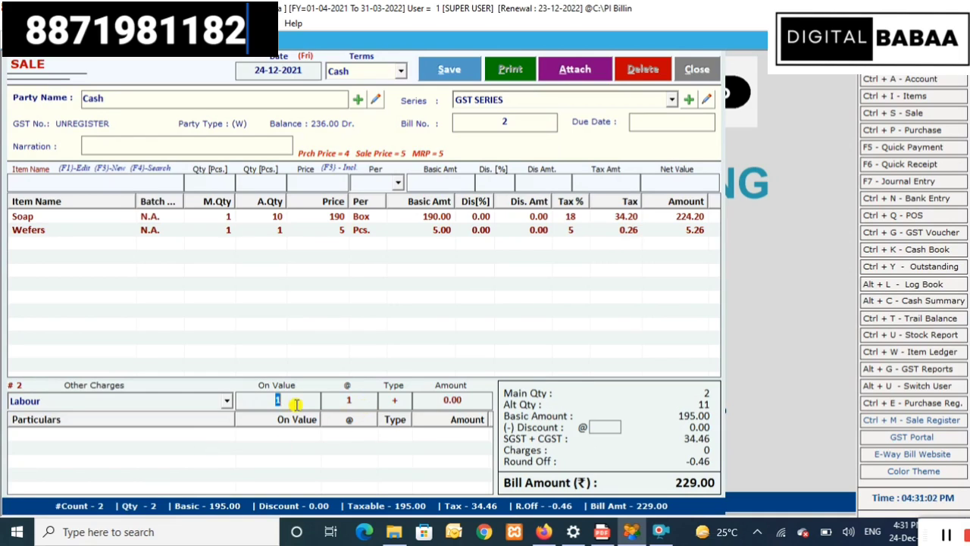
pyautogui.write('010')
pyautogui.press('Return')
pyautogui.press('Return')
pyautogui.press('Return')
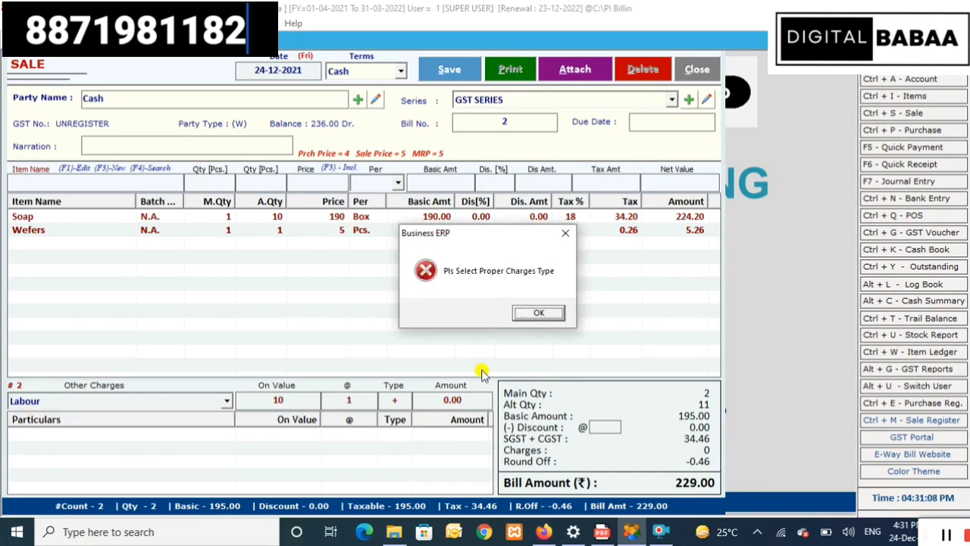
pyautogui.click(539, 312)
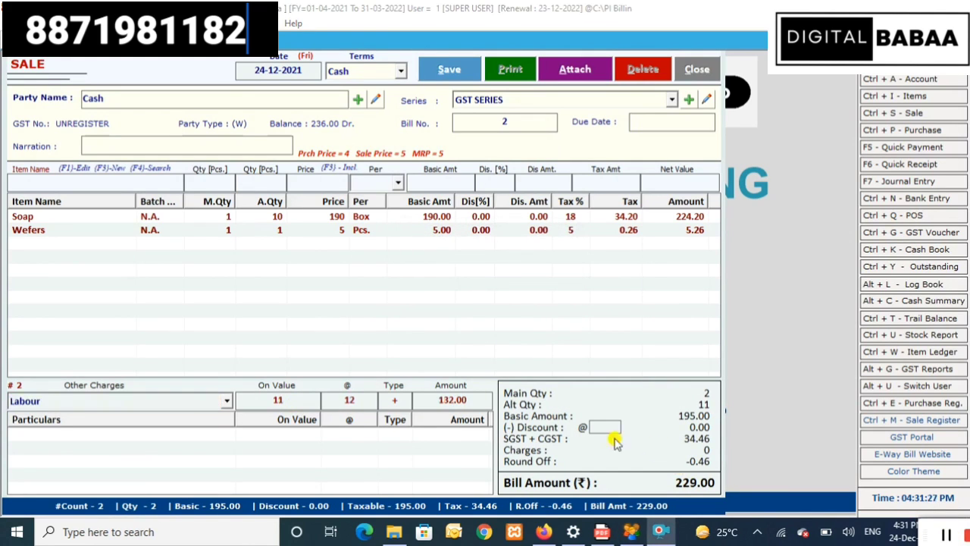
pyautogui.press('Return')
pyautogui.press('Return')
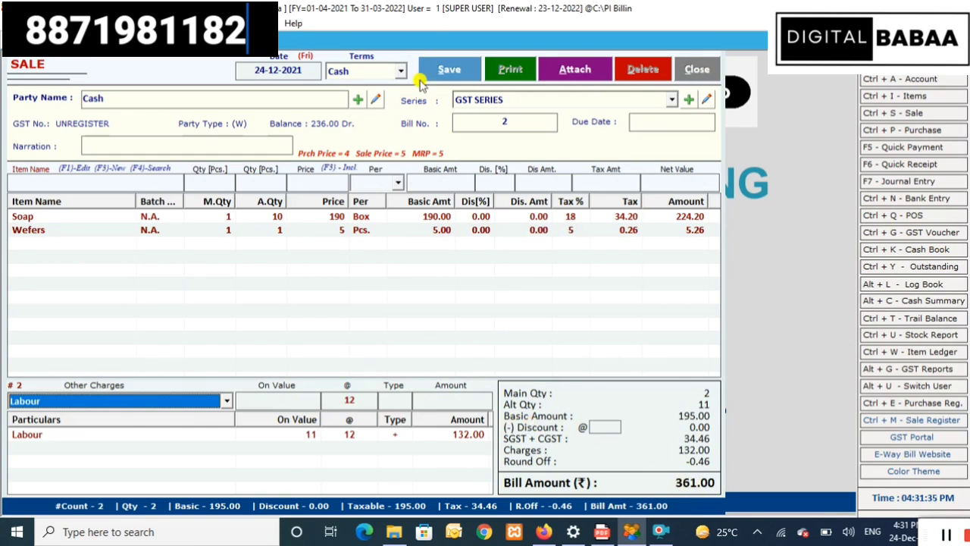
# - Save sale bill No. 2, choose to print, and preview it in GST Full Page format
pyautogui.click(446, 73)
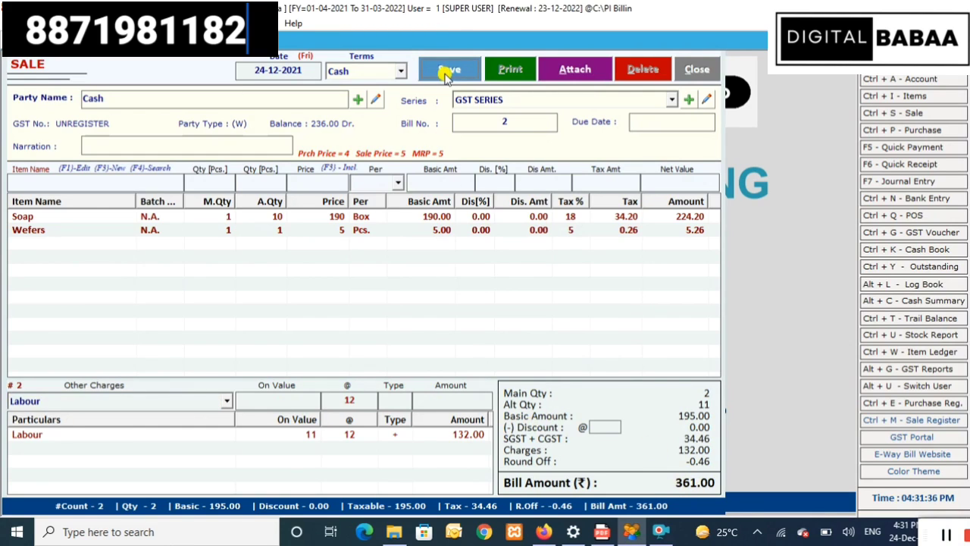
pyautogui.click(518, 313)
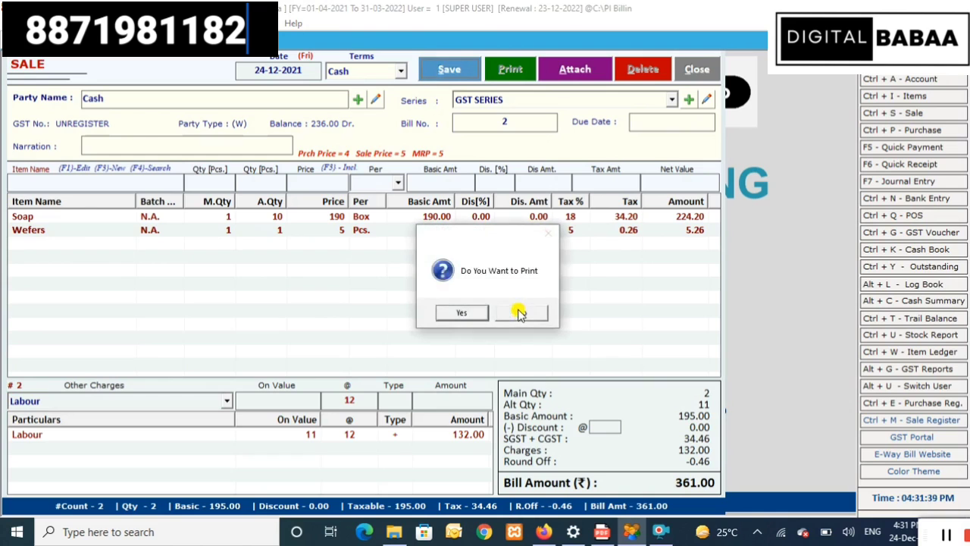
pyautogui.click(464, 313)
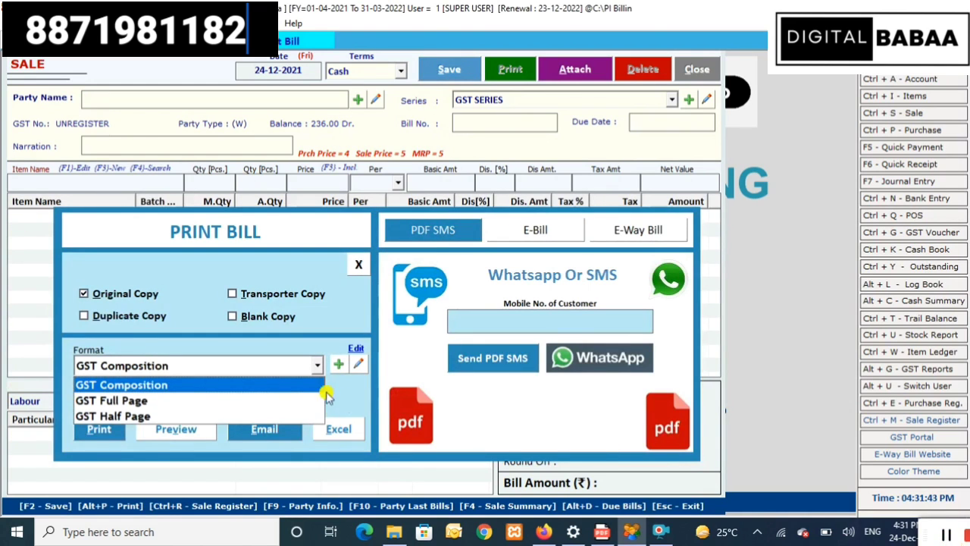
pyautogui.click(186, 401)
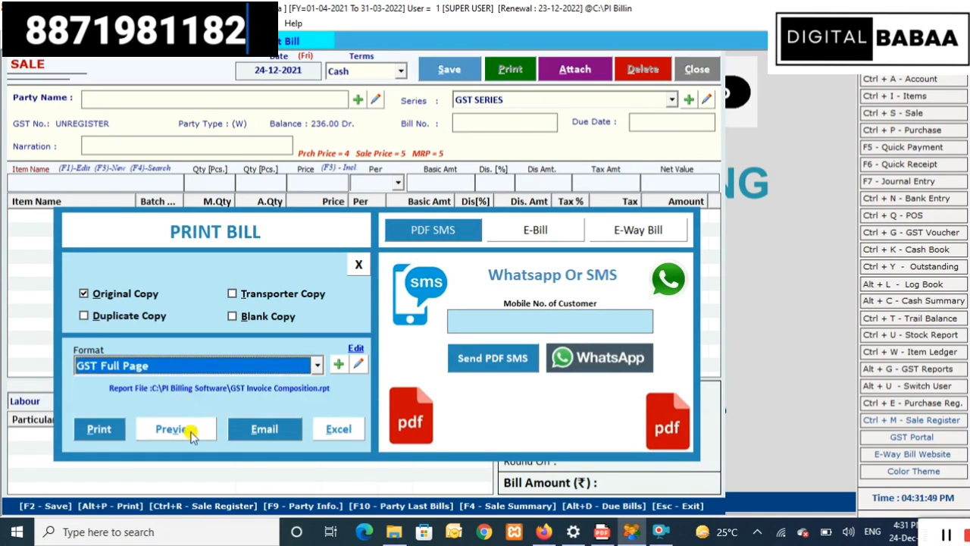
pyautogui.click(193, 430)
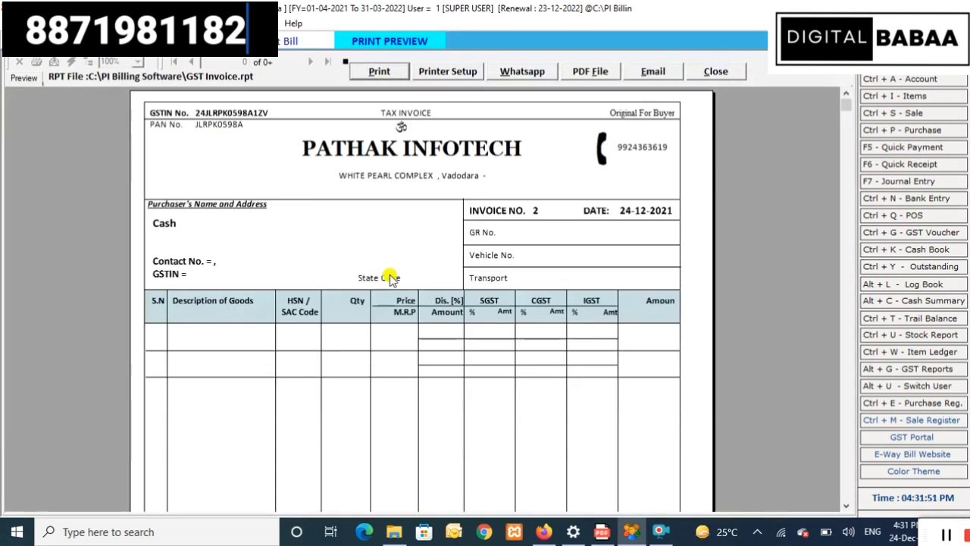
# - Scroll through the tax invoice preview, then close it and the Print Bill options
pyautogui.scroll(-3, 372, 254)
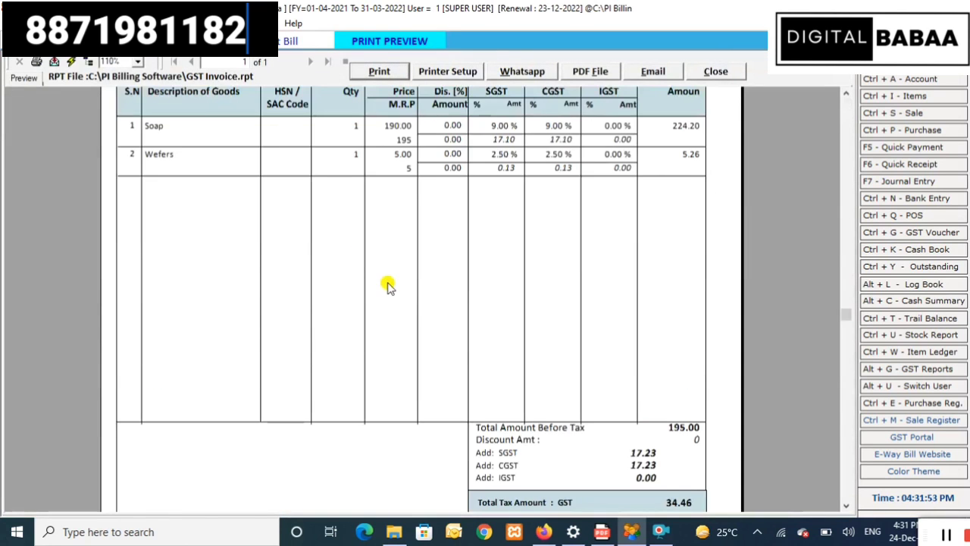
pyautogui.scroll(-3, 387, 286)
pyautogui.scroll(6, 387, 286)
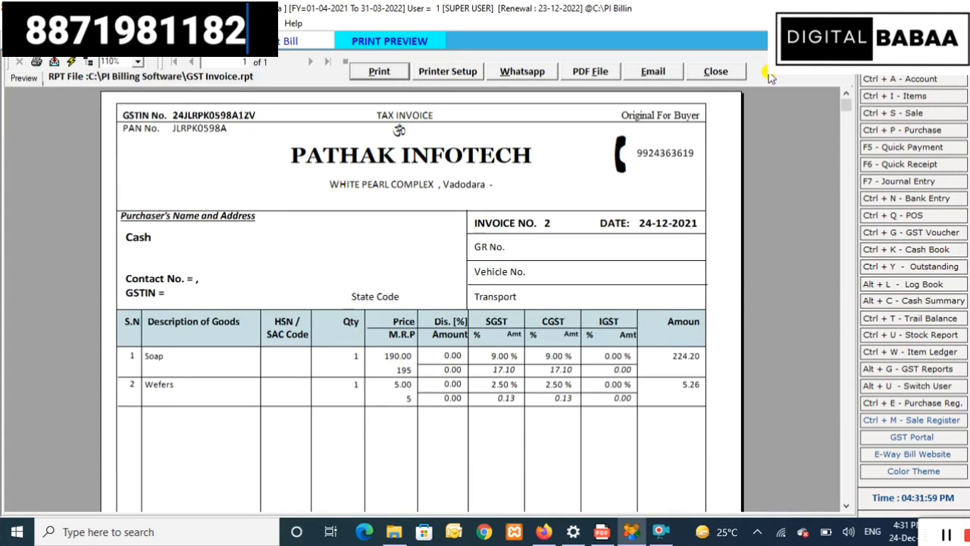
pyautogui.click(735, 71)
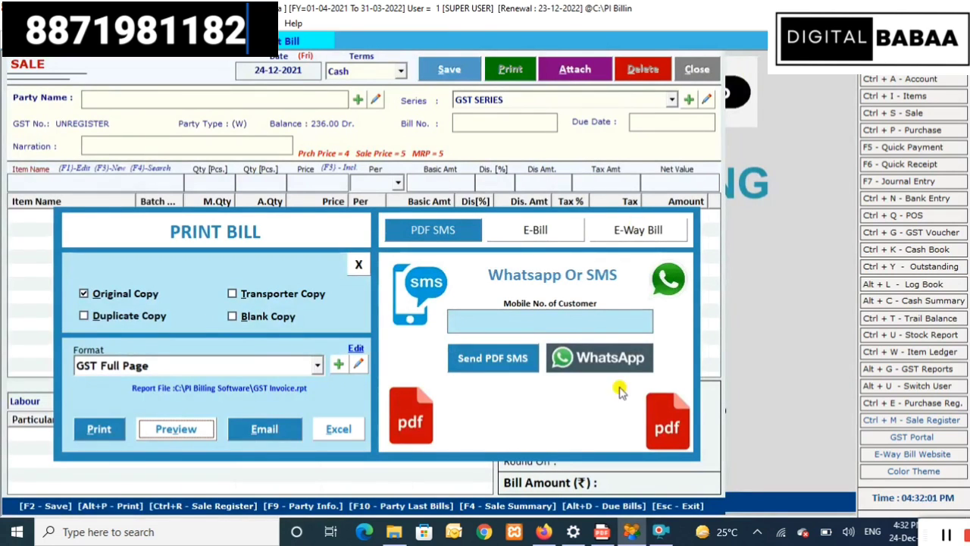
pyautogui.click(947, 535)
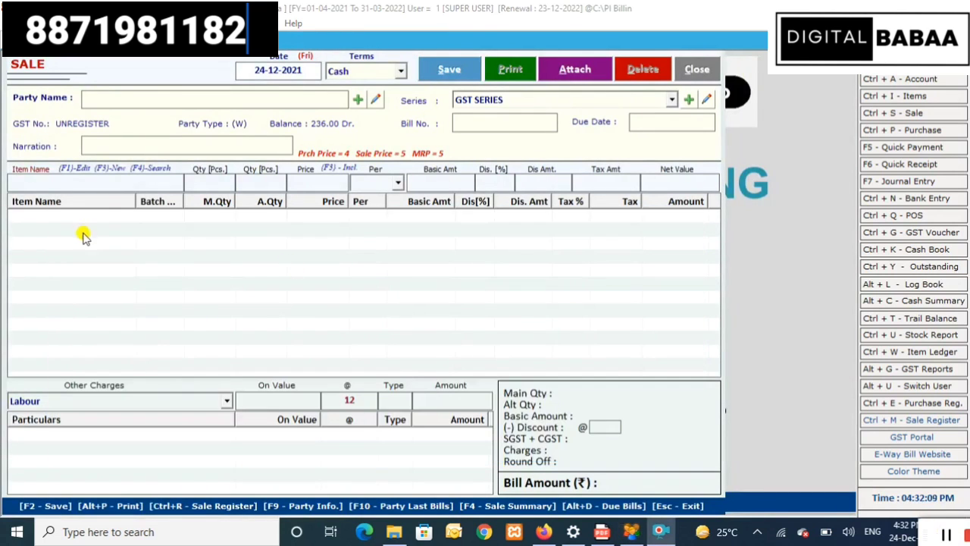
# - Start POS bill No. 3 for the Cash customer from the POS Bill Book, ready for items
pyautogui.click(91, 39)
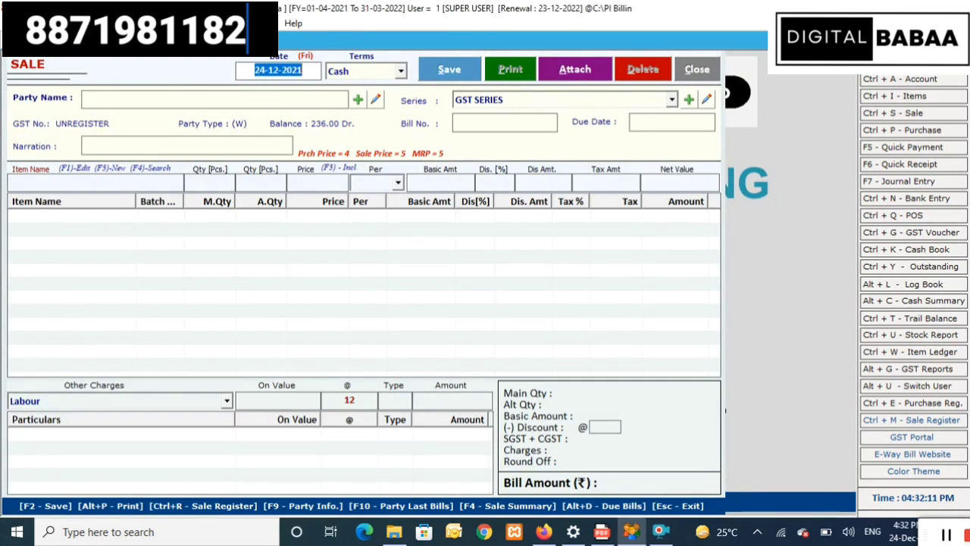
pyautogui.click(68, 22)
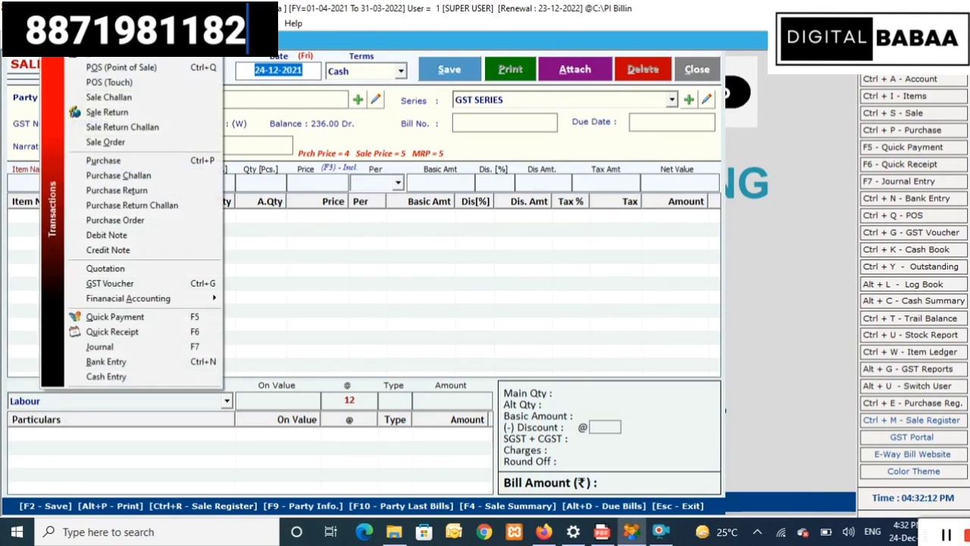
pyautogui.click(105, 68)
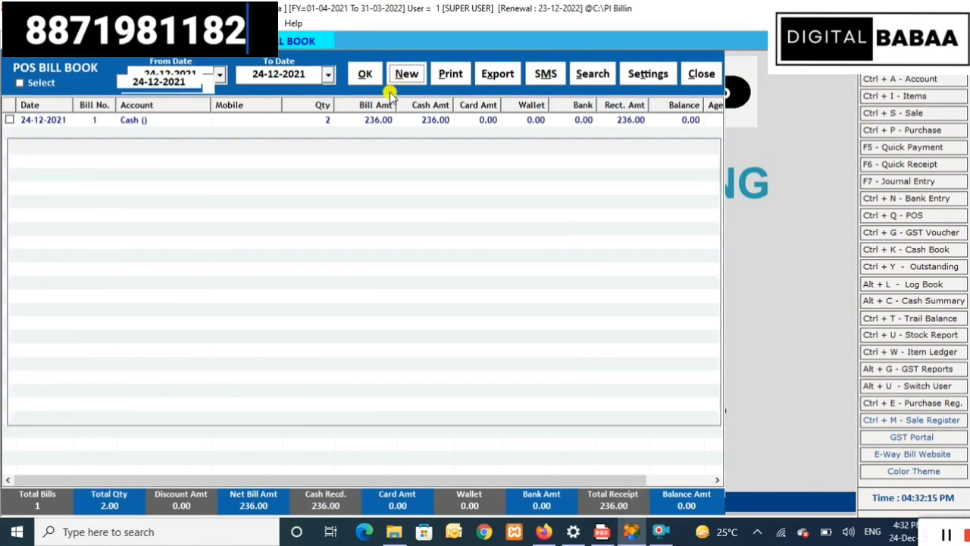
pyautogui.click(400, 81)
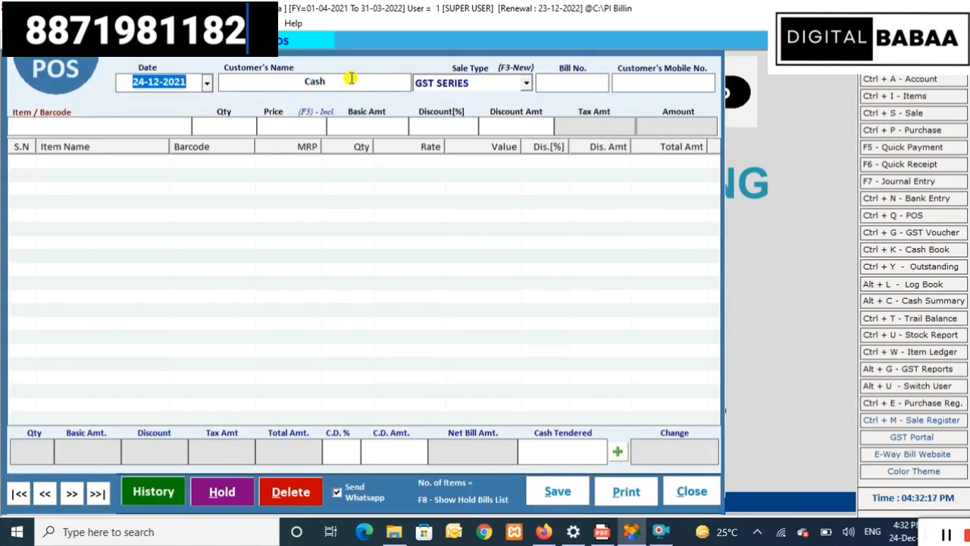
pyautogui.press('Return')
pyautogui.press('Return')
pyautogui.press('Return')
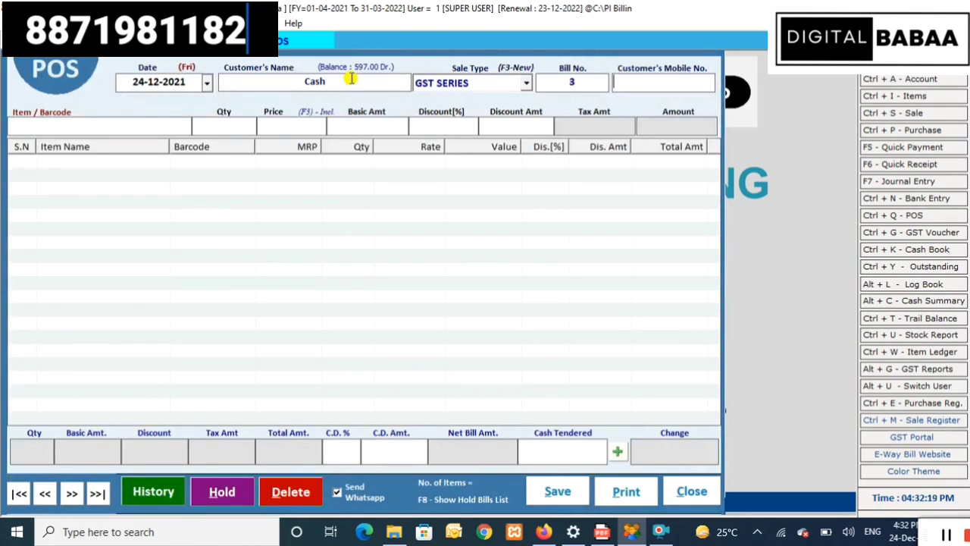
pyautogui.press('Return')
# - Add one Wafer at 5.00 to POS bill No. 3 and save it with a 6.00 net total
pyautogui.write('1000')
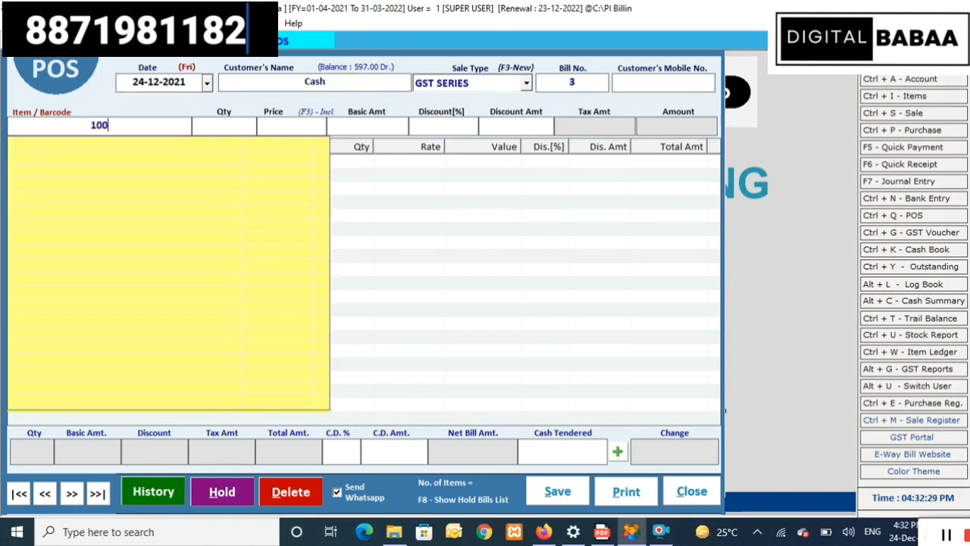
pyautogui.press('BackSpace')
pyautogui.press('BackSpace')
pyautogui.press('BackSpace')
pyautogui.press('BackSpace')
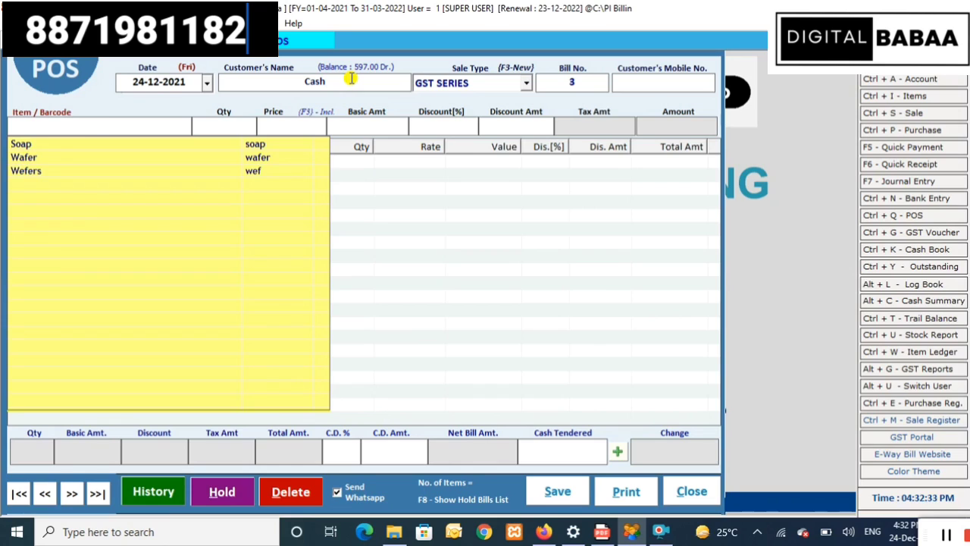
pyautogui.write('w')
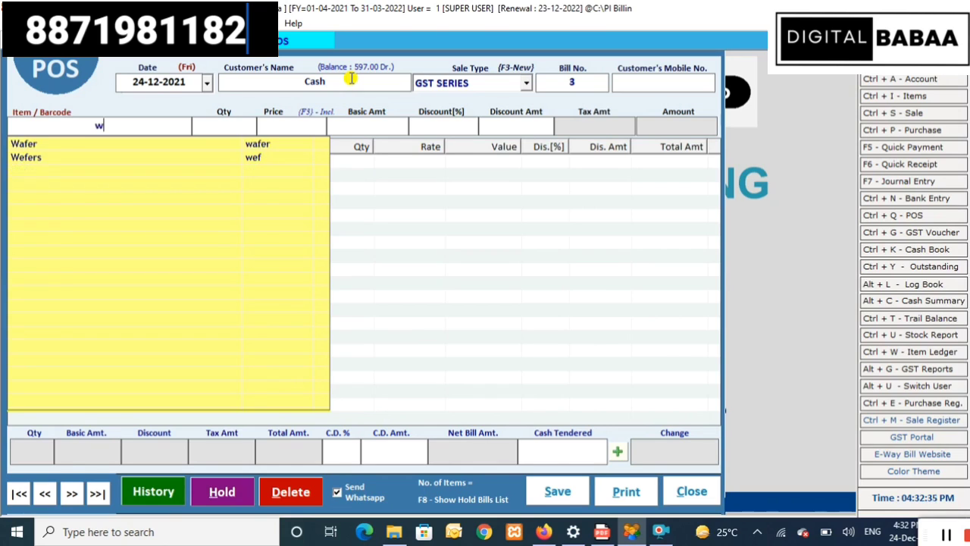
pyautogui.press('Down')
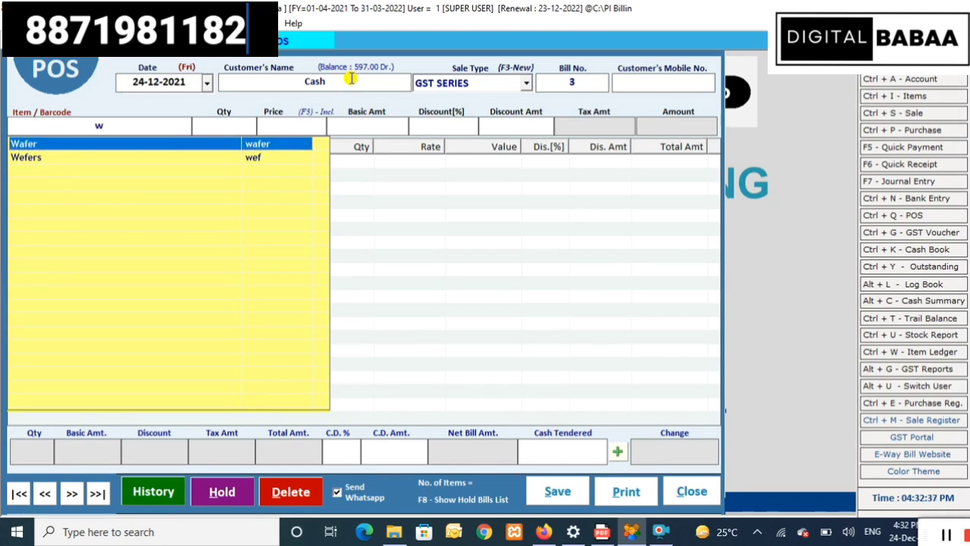
pyautogui.press('Return')
pyautogui.press('Return')
pyautogui.press('Return')
pyautogui.press('Return')
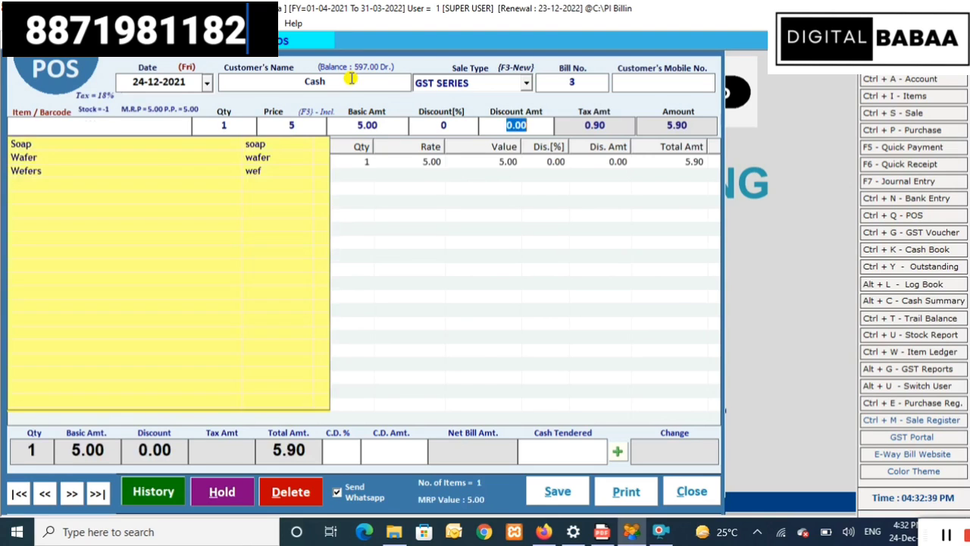
pyautogui.press('Return')
pyautogui.click(619, 281)
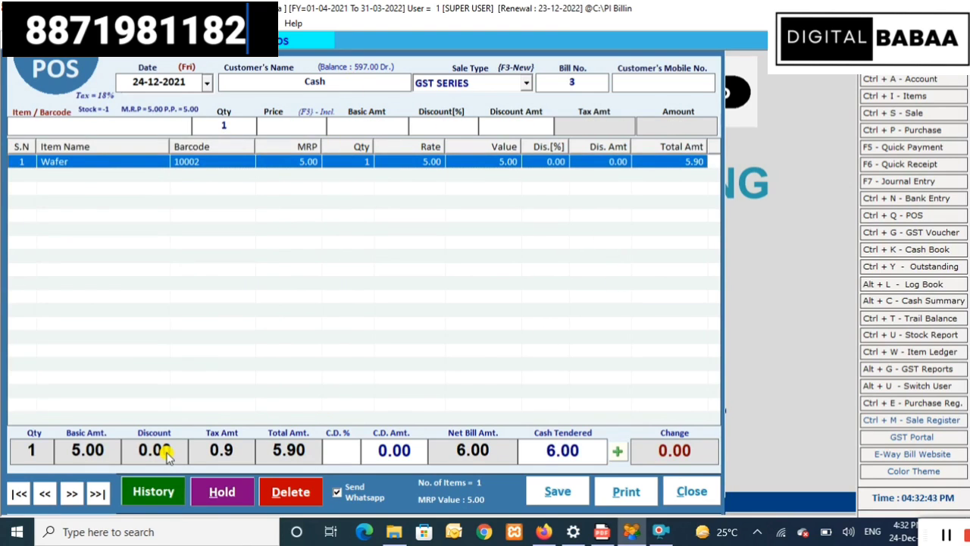
pyautogui.click(582, 495)
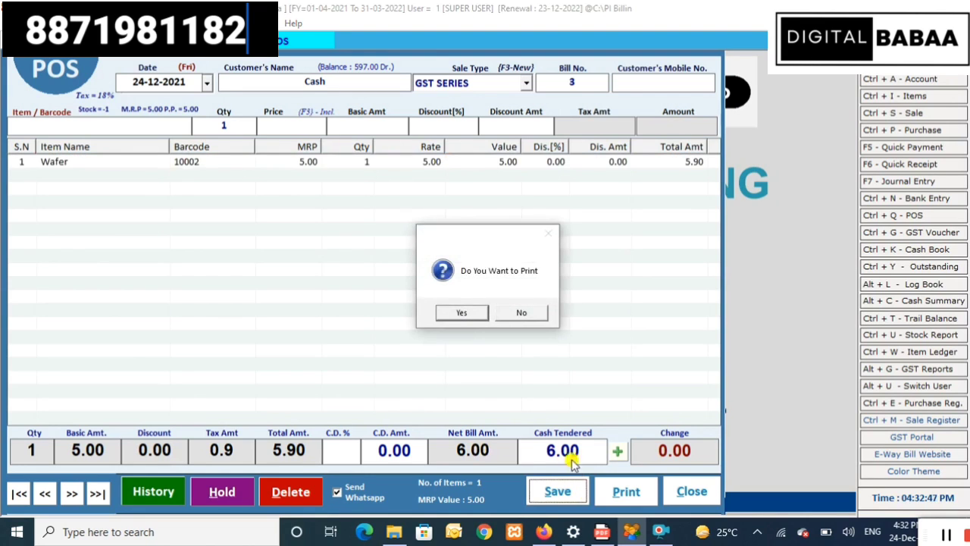
# - Preview POS bill No. 3 as a receipt, scroll through it, and close the preview
pyautogui.click(461, 313)
pyautogui.scroll(-5, 480, 317)
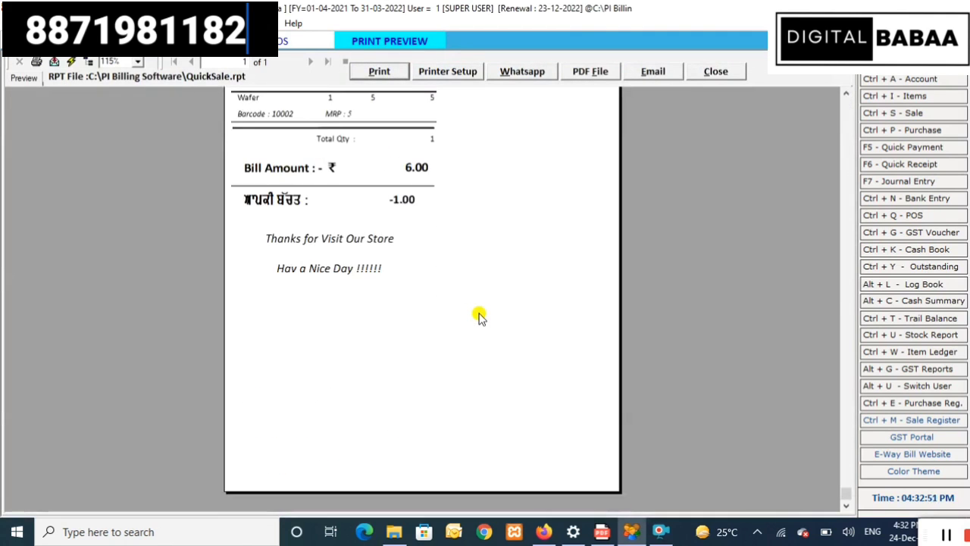
pyautogui.scroll(5, 480, 316)
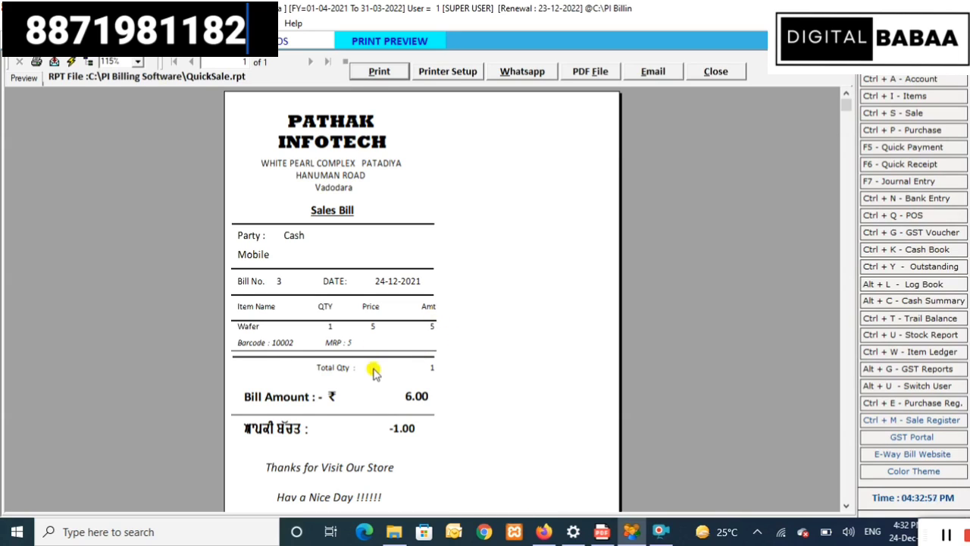
pyautogui.click(732, 78)
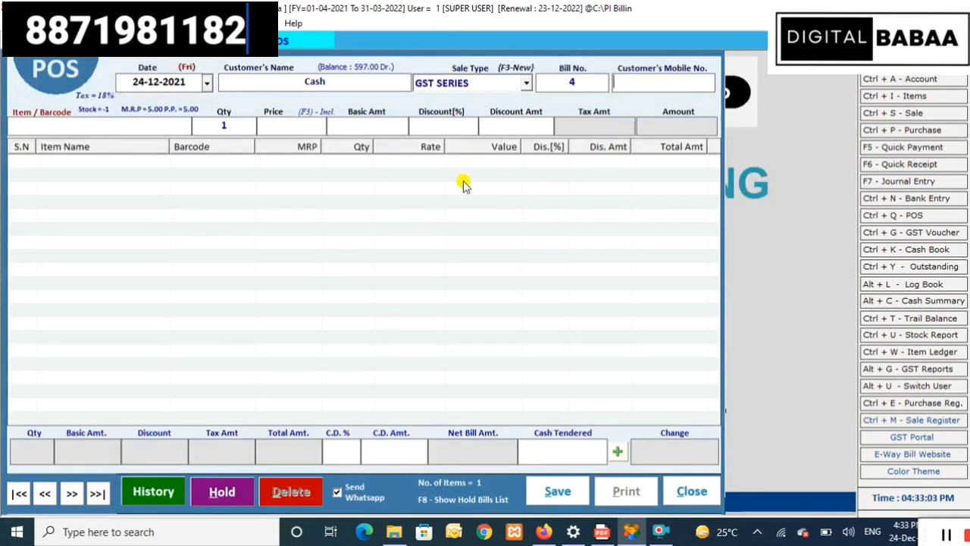
# - Browse the Stock Reports and GST Reports menus, then close the empty POS bill No. 4
pyautogui.hotkey('ctrl', 'u')
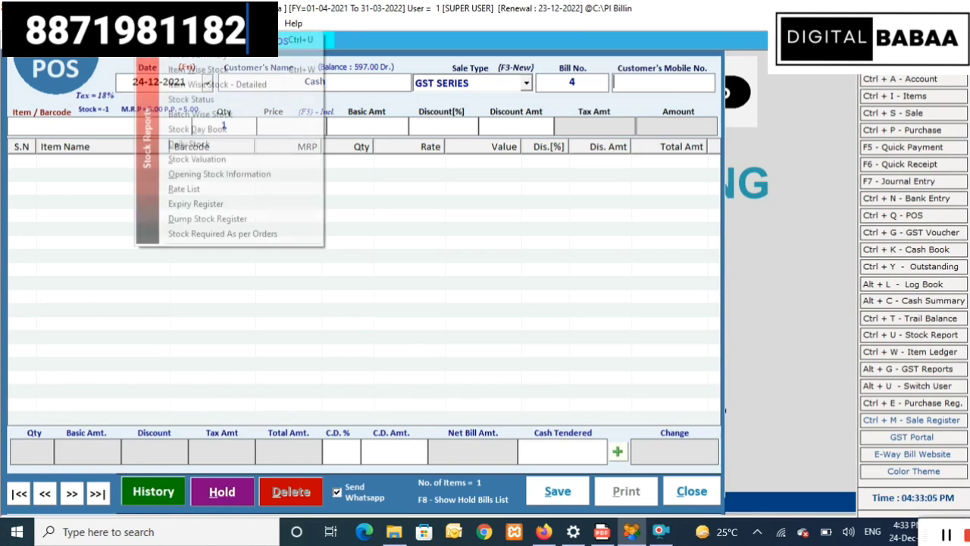
pyautogui.moveTo(115, 22)
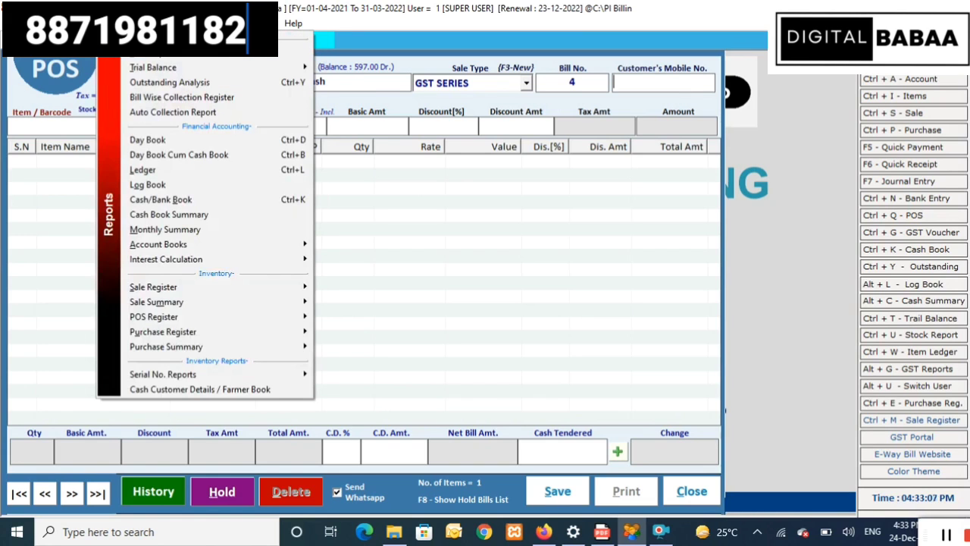
pyautogui.press('Escape')
pyautogui.hotkey('alt', 'g')
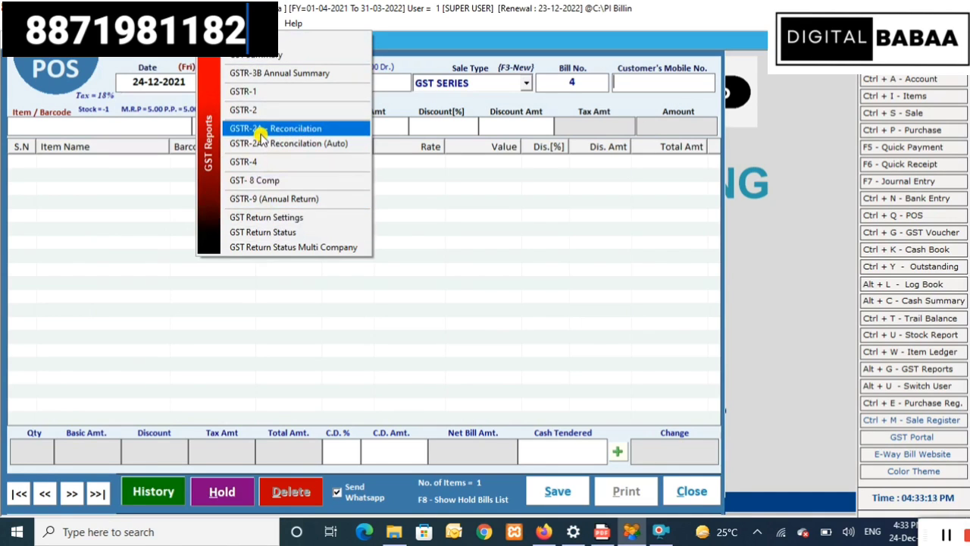
pyautogui.click(691, 491)
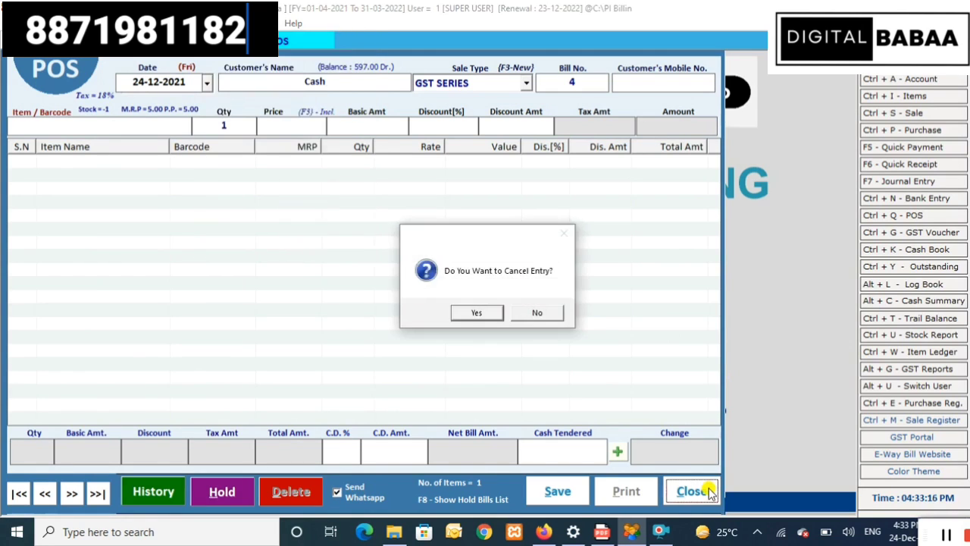
# - Confirm cancelling the blank POS bill No. 4 entry and close the Sale window
pyautogui.click(477, 313)
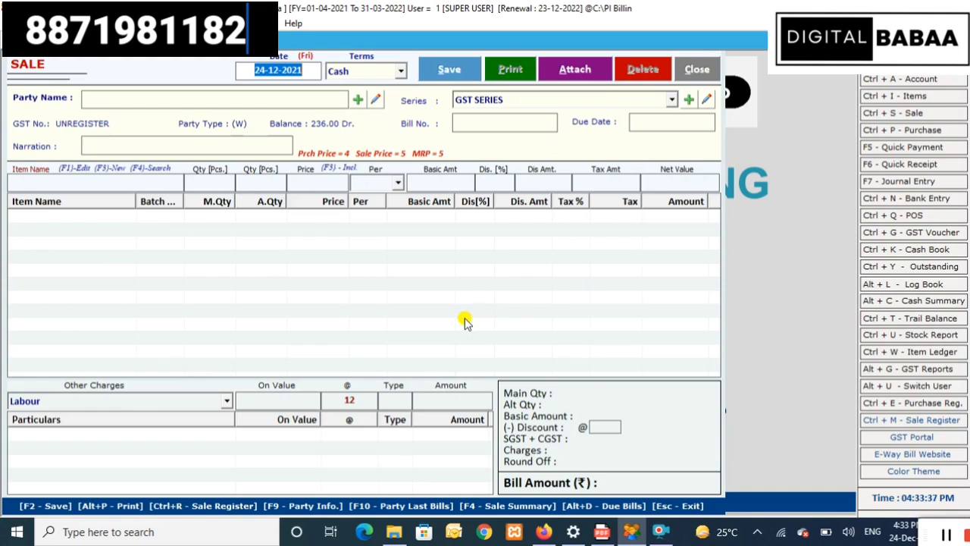
pyautogui.click(697, 69)
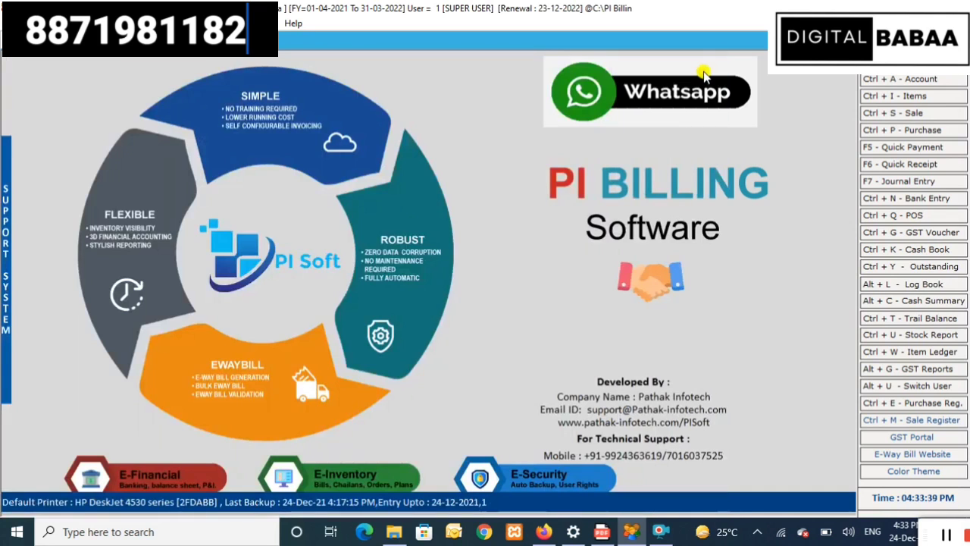